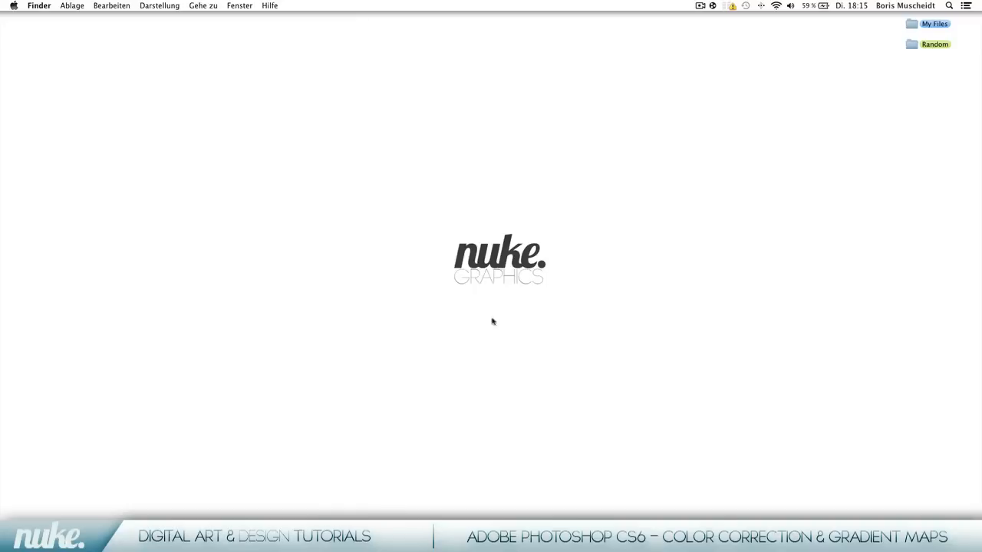
Switch to Photoshop and delete the Invert and Gradient Map adjustment layers above the Example layer
{"action": "left_click", "coordinate": [270, 515]}
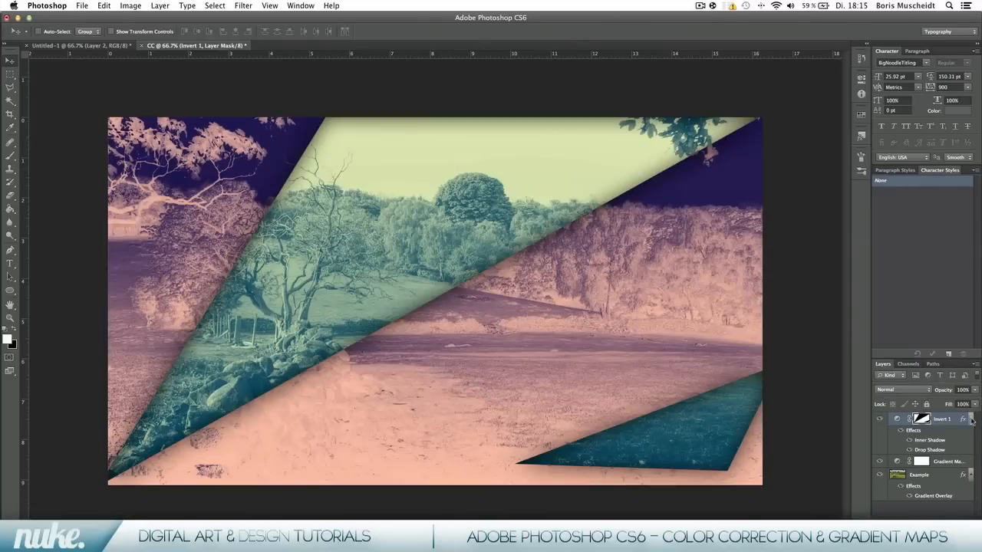
{"action": "left_click", "coordinate": [971, 418]}
{"action": "left_click", "coordinate": [948, 435], "text": "shift"}
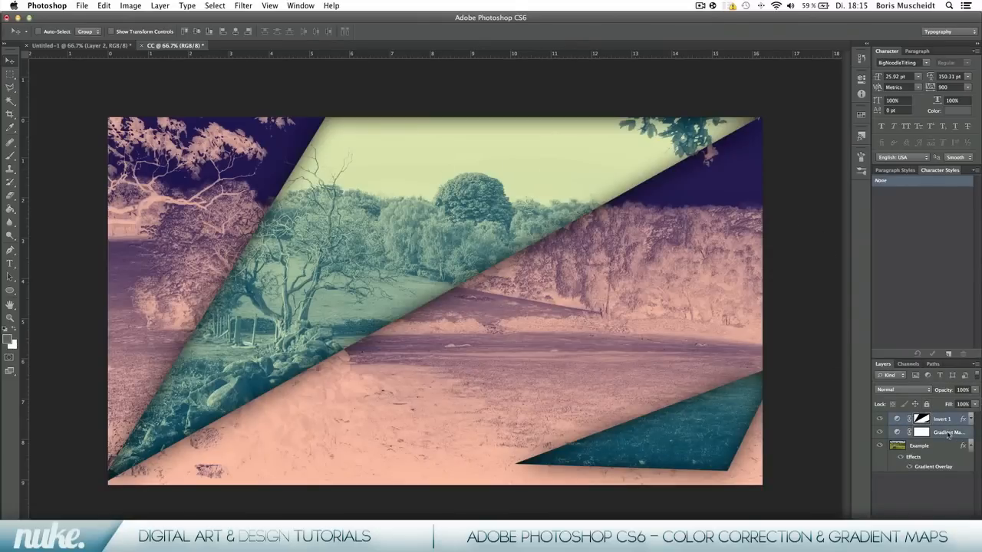
{"action": "key", "text": "Delete"}
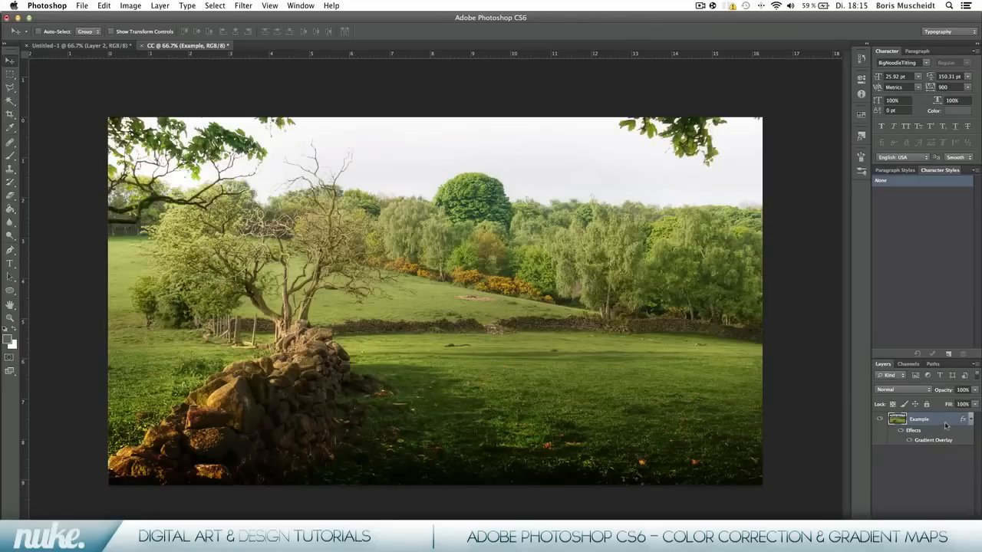
Turn off the Example layer's Gradient Overlay in its blending options and collapse the layer's effects list
{"action": "right_click", "coordinate": [948, 424]}
{"action": "left_click", "coordinate": [884, 210]}
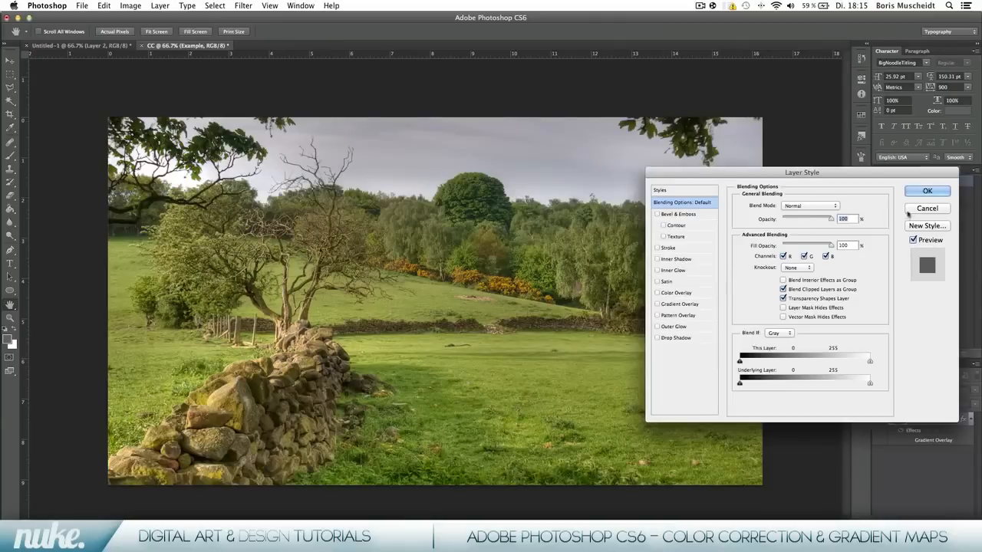
{"action": "left_click", "coordinate": [927, 192]}
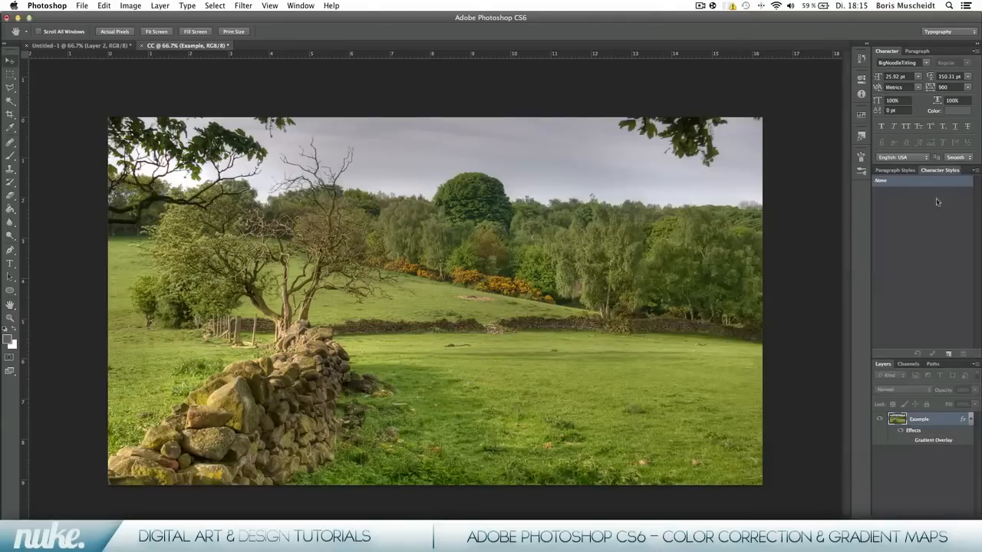
{"action": "left_click", "coordinate": [970, 420]}
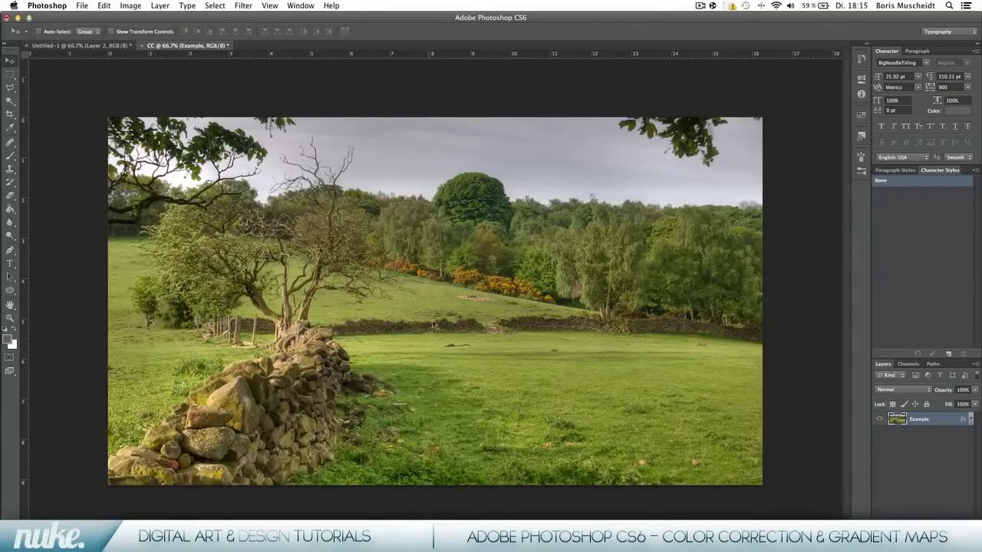
{"action": "left_click_drag", "start_coordinate": [441, 343], "coordinate": [472, 310]}
{"action": "key", "text": "super+z"}
Apply a black-to-white linear Gradient Overlay to the Example layer, trying the Normal blend mode before setting it to Overlay
{"action": "right_click", "coordinate": [924, 425]}
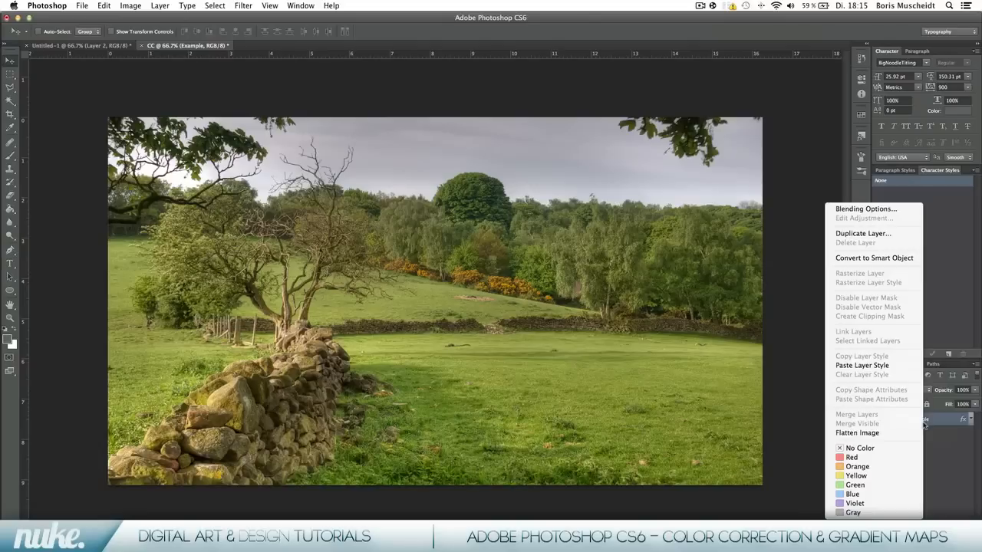
{"action": "left_click", "coordinate": [862, 210]}
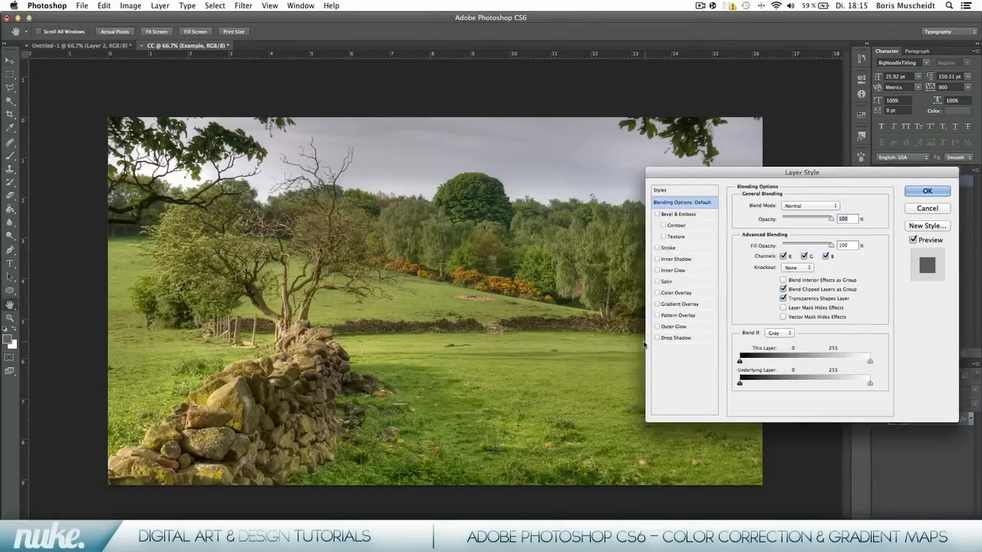
{"action": "left_click", "coordinate": [657, 305]}
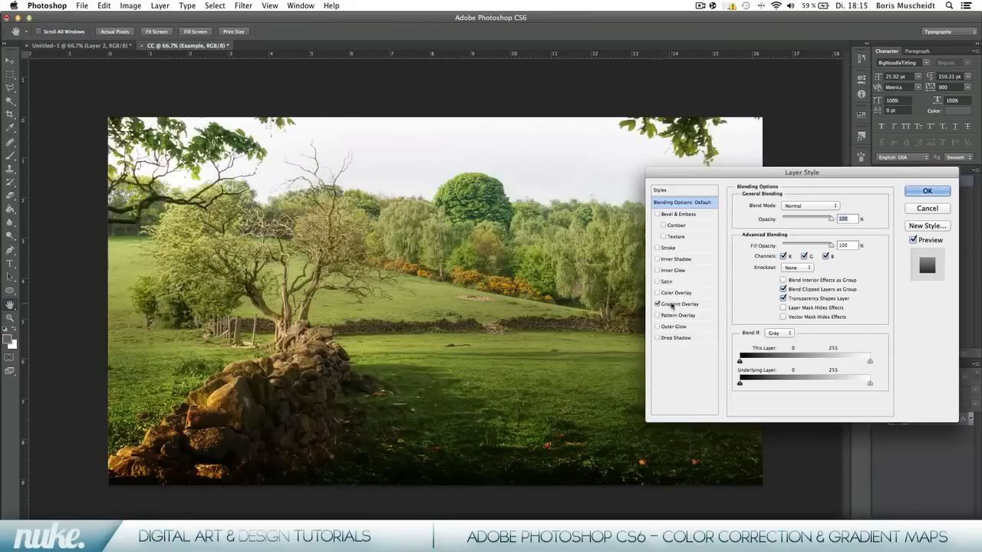
{"action": "left_click", "coordinate": [673, 305]}
{"action": "left_click", "coordinate": [795, 205]}
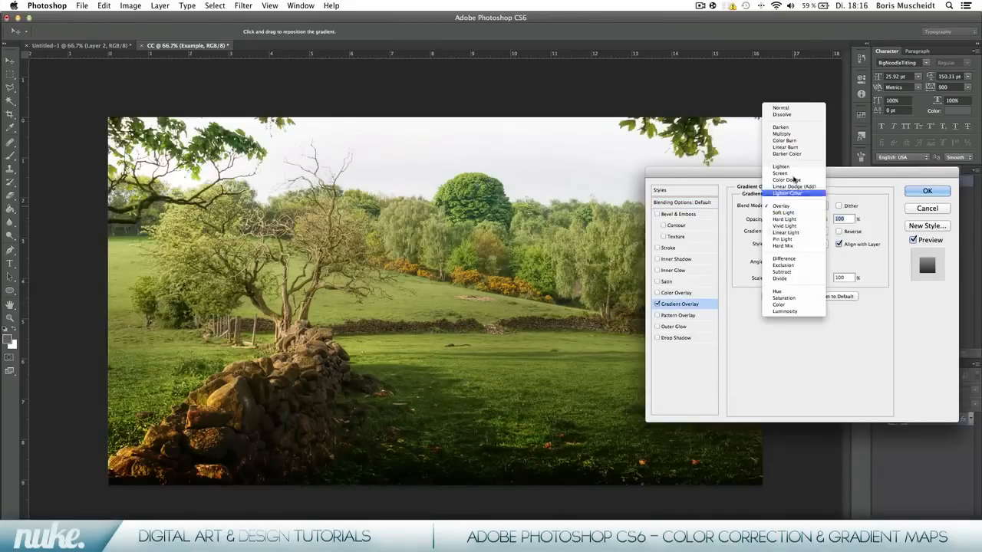
{"action": "left_click", "coordinate": [790, 109]}
{"action": "left_click", "coordinate": [796, 205]}
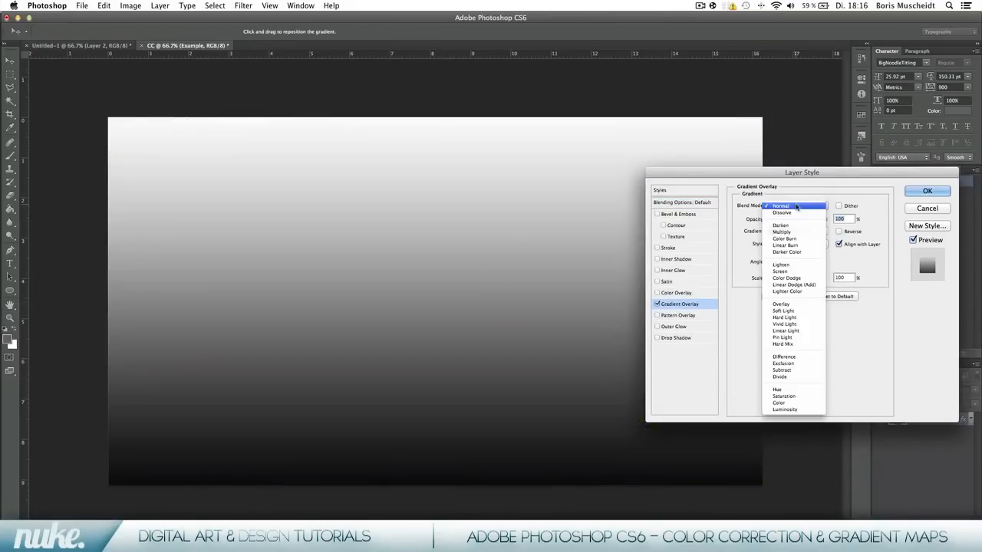
{"action": "left_click", "coordinate": [781, 305]}
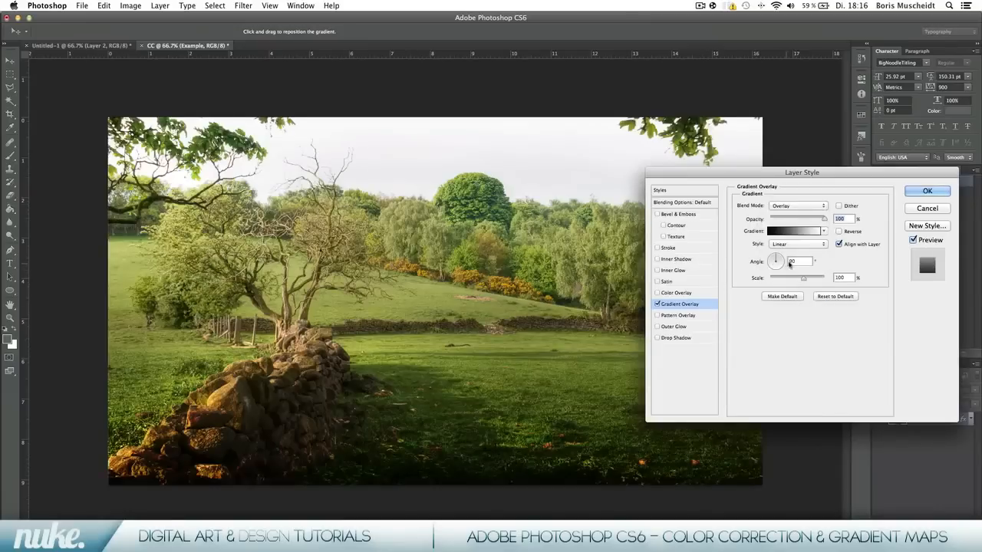
{"action": "left_click", "coordinate": [924, 193]}
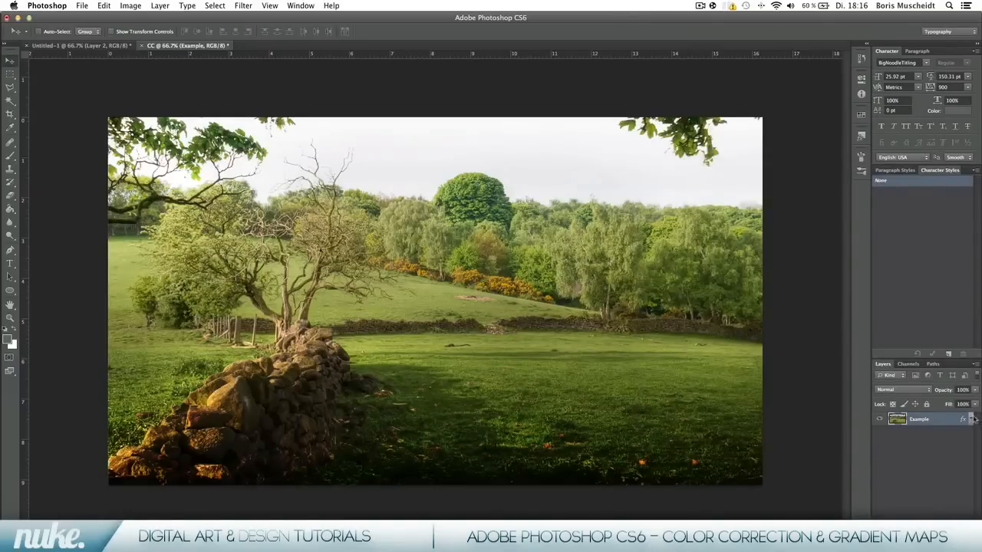
Expand the Example layer's effects and toggle their visibility off and on to compare the photo before and after
{"action": "left_click", "coordinate": [972, 419]}
{"action": "left_click", "coordinate": [902, 432]}
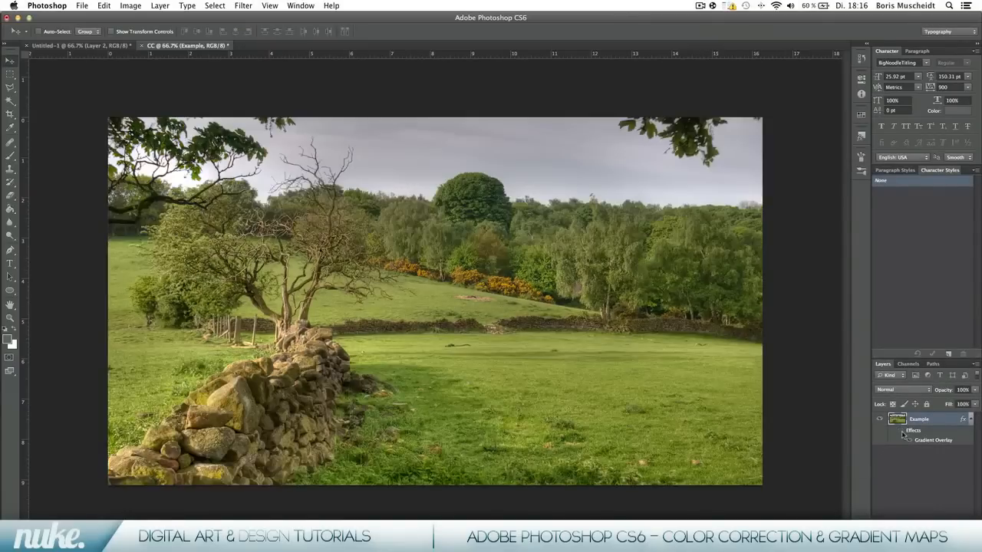
{"action": "left_click", "coordinate": [902, 432]}
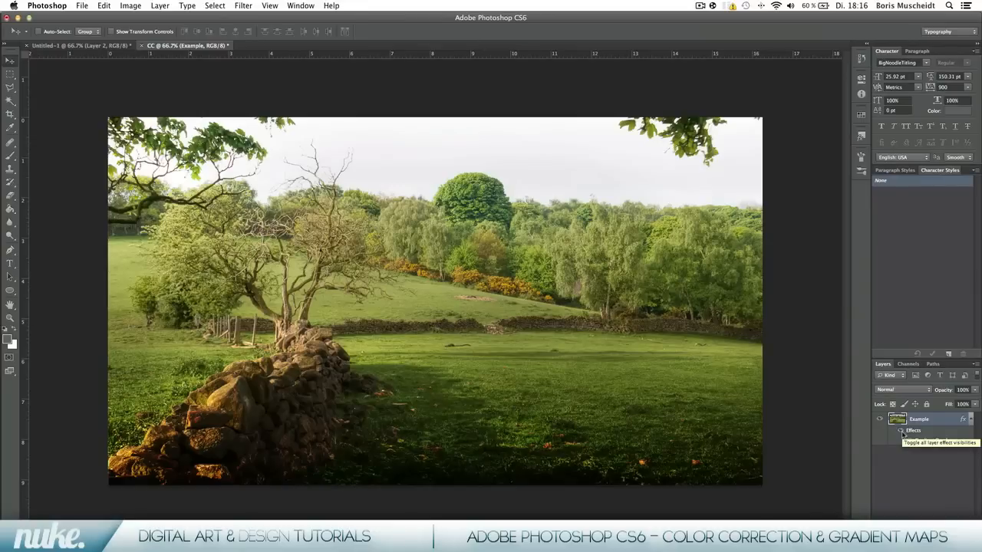
{"action": "left_click", "coordinate": [902, 432]}
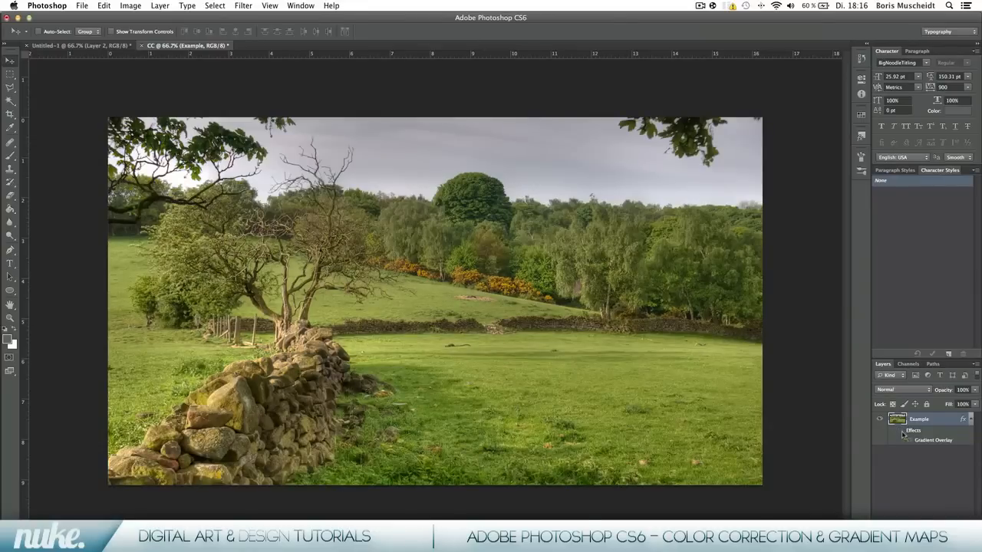
{"action": "left_click", "coordinate": [901, 432]}
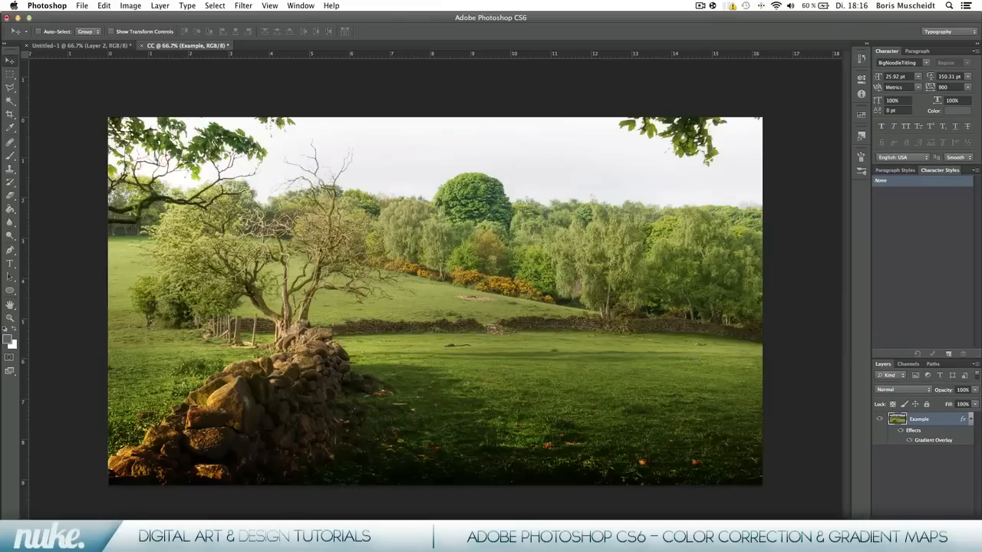
Add a Gradient Map adjustment layer above the Example layer and display its properties
{"action": "left_click", "coordinate": [917, 525]}
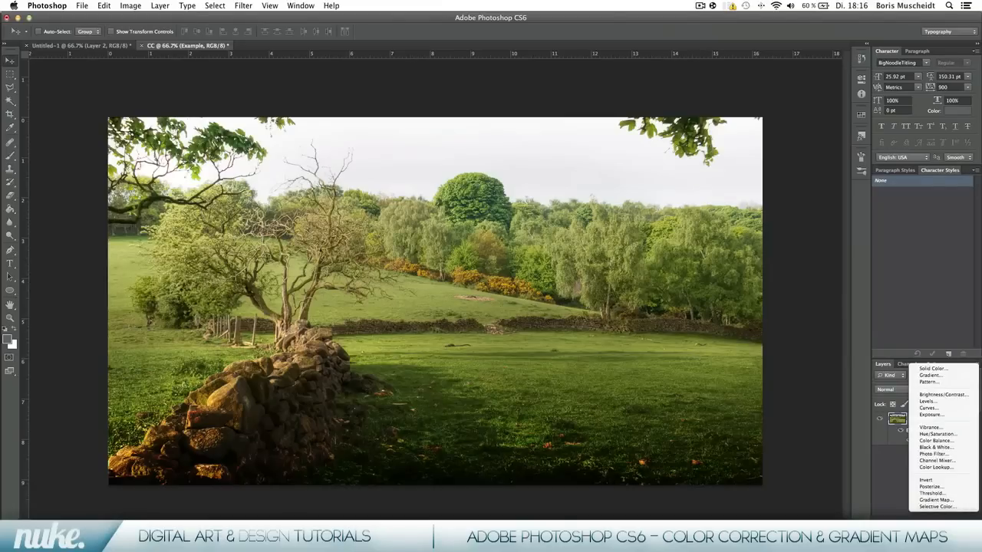
{"action": "left_click", "coordinate": [943, 500]}
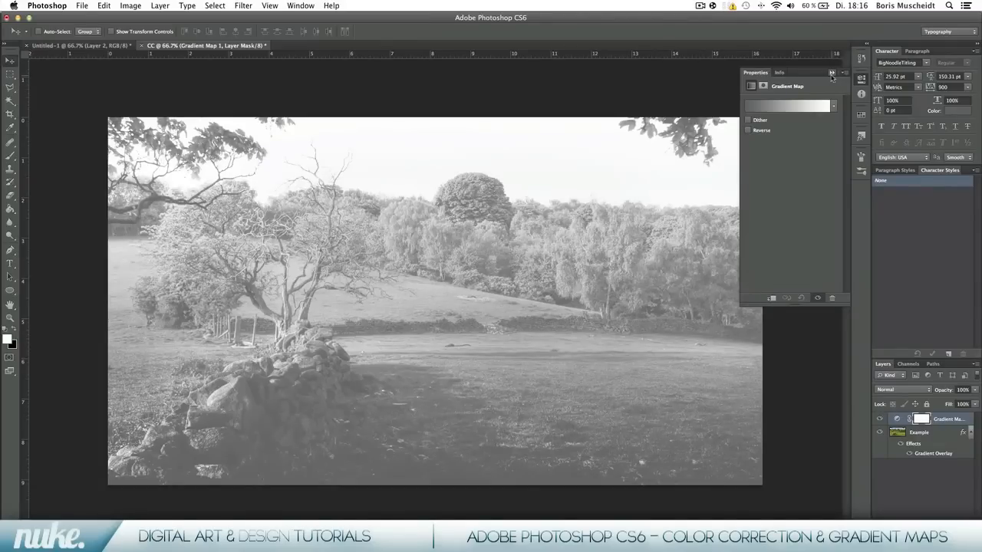
{"action": "left_click", "coordinate": [831, 73]}
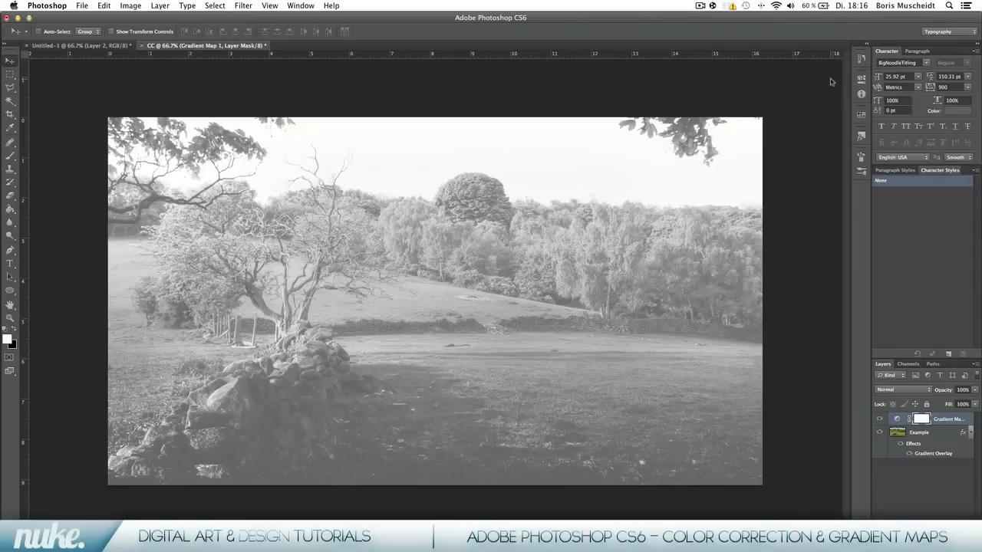
{"action": "left_click", "coordinate": [860, 80]}
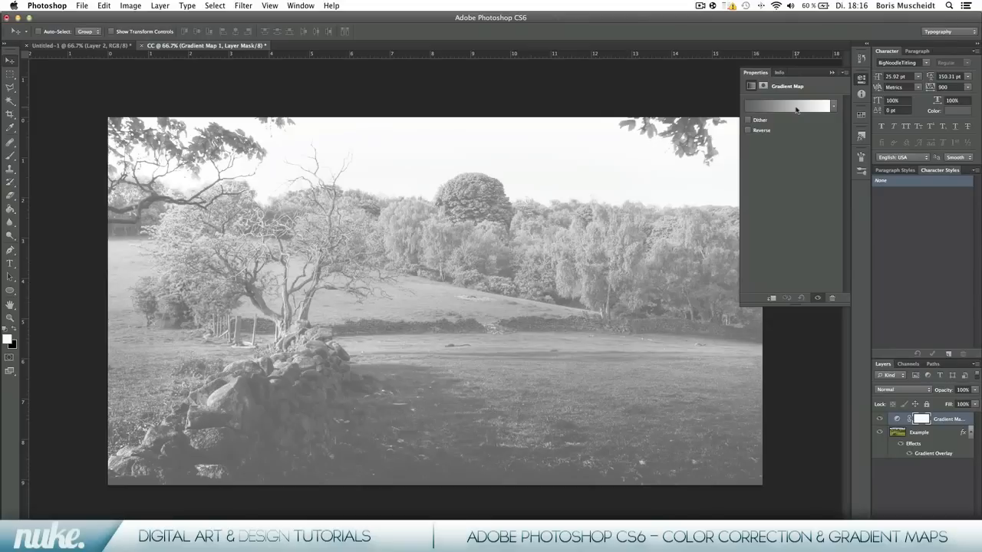
Choose the Vintage12 preset for the gradient map and move the Gradient Editor aside
{"action": "left_click", "coordinate": [797, 109]}
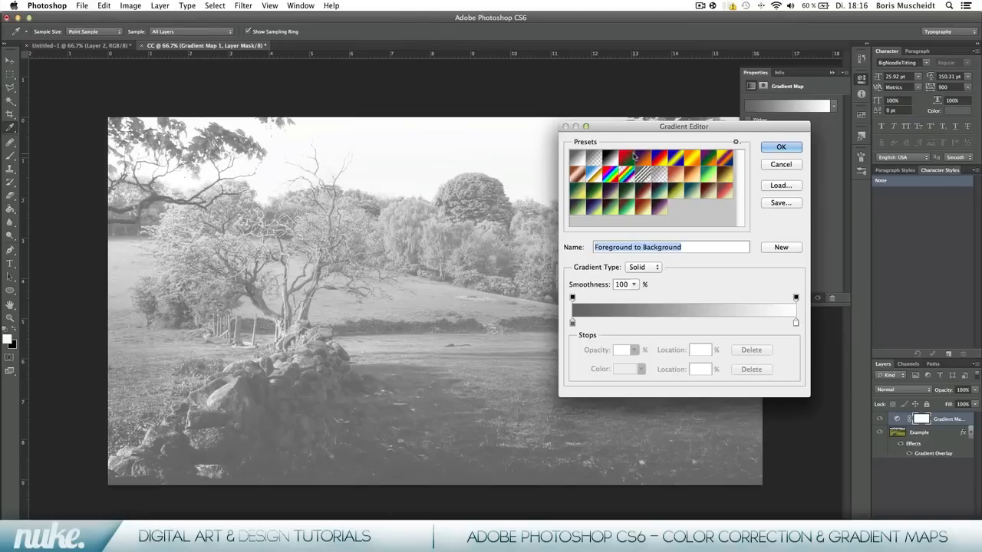
{"action": "left_click", "coordinate": [695, 188]}
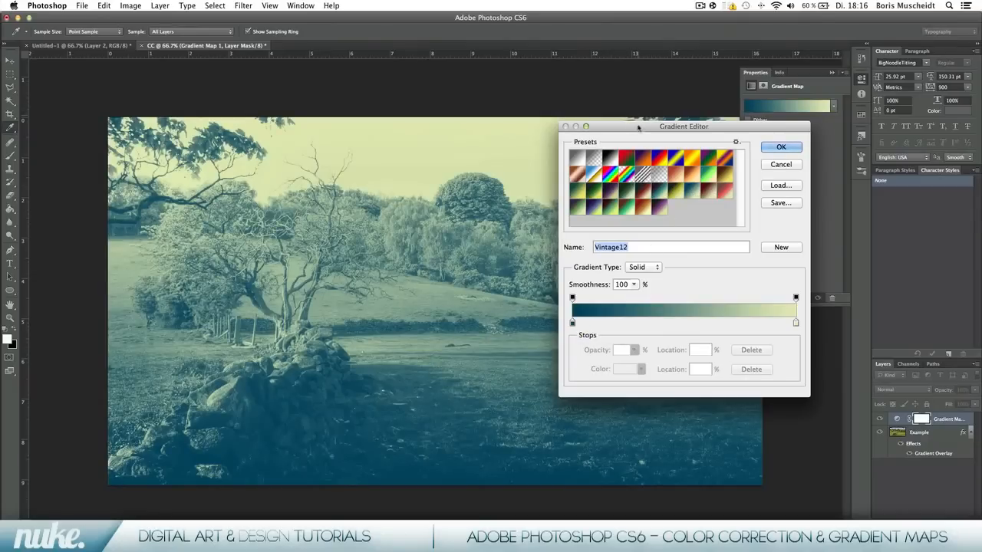
{"action": "left_click_drag", "start_coordinate": [638, 127], "coordinate": [679, 115]}
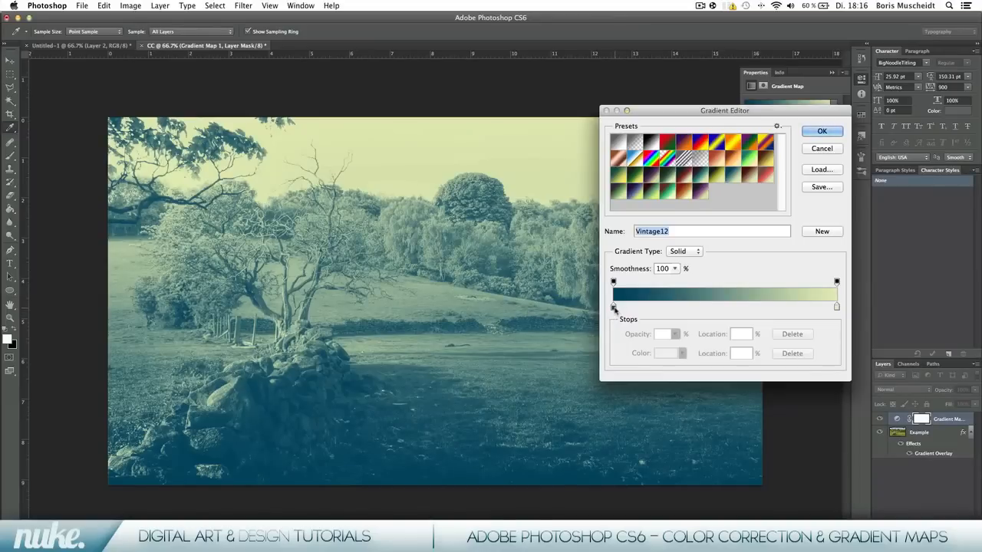
Check the colors of the gradient's light and dark end stops without changing them, and accept the gradient
{"action": "left_click", "coordinate": [614, 308]}
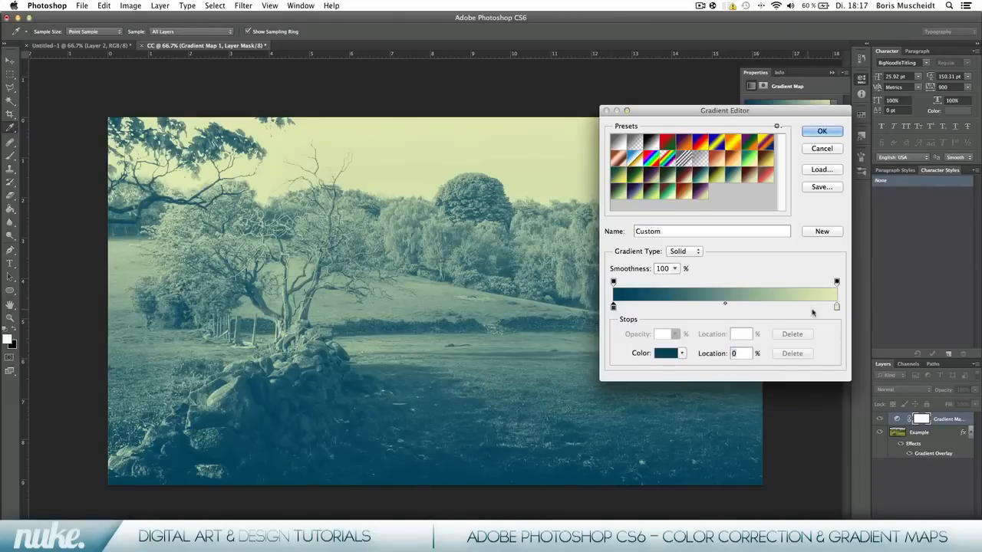
{"action": "left_click_drag", "start_coordinate": [837, 309], "coordinate": [908, 315]}
{"action": "double_click", "coordinate": [837, 307]}
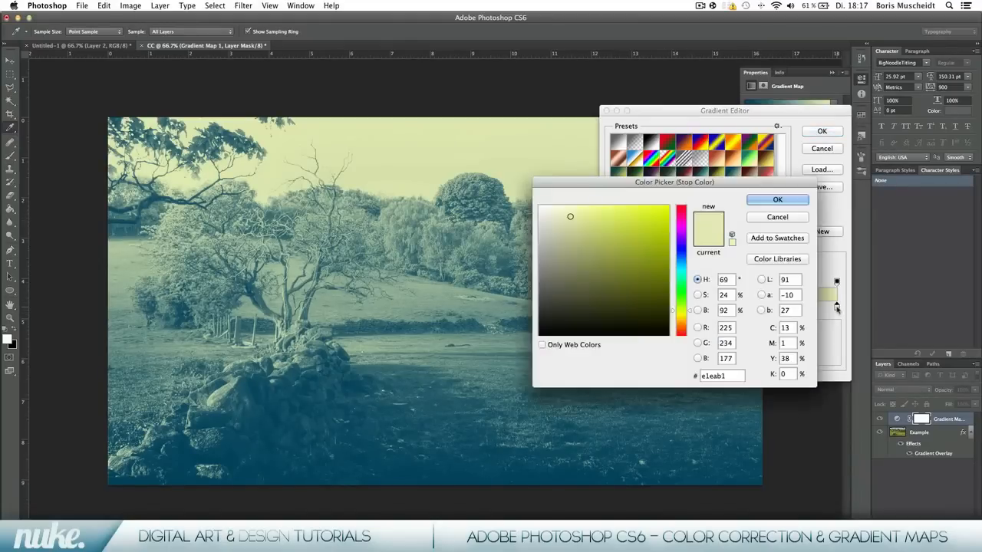
{"action": "left_click", "coordinate": [789, 216]}
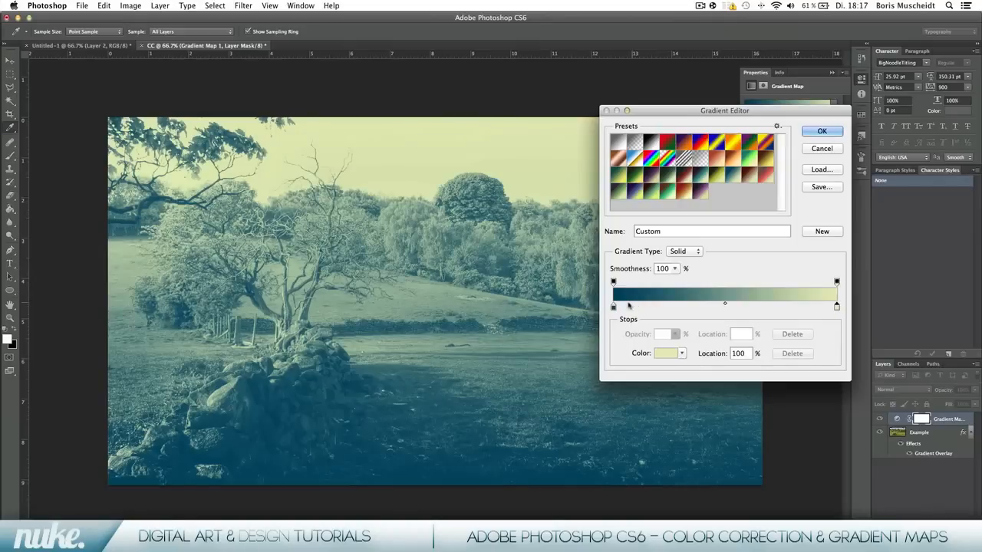
{"action": "double_click", "coordinate": [613, 307]}
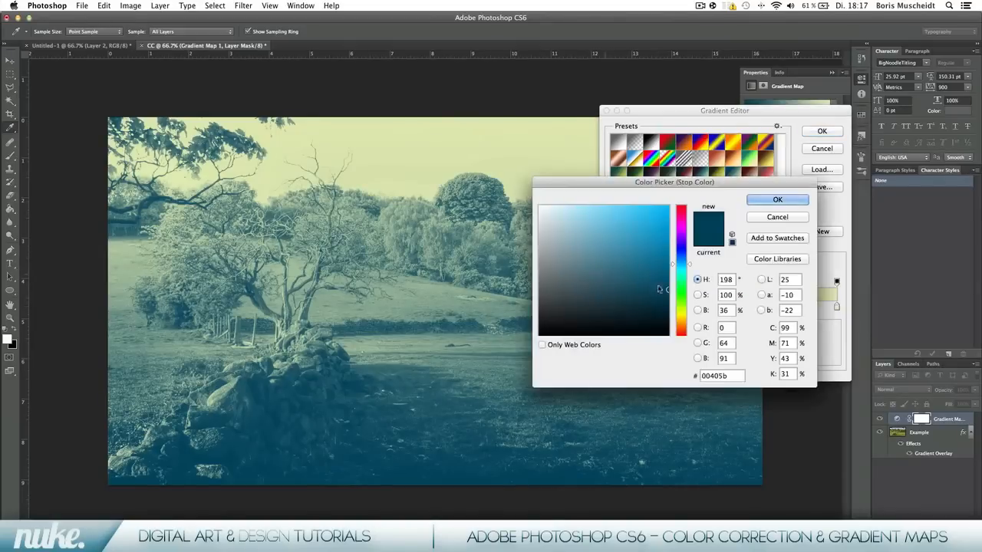
{"action": "left_click", "coordinate": [771, 204]}
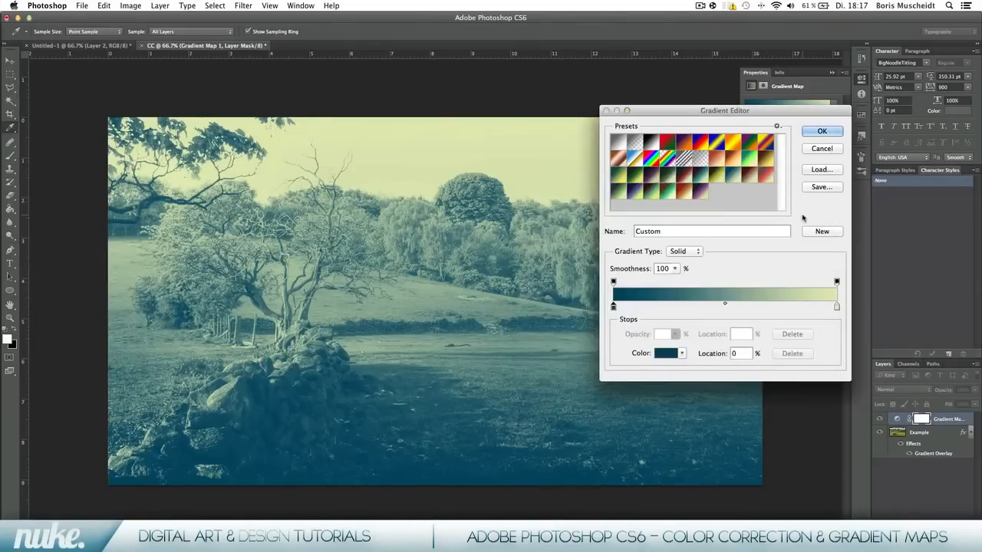
{"action": "left_click", "coordinate": [832, 132]}
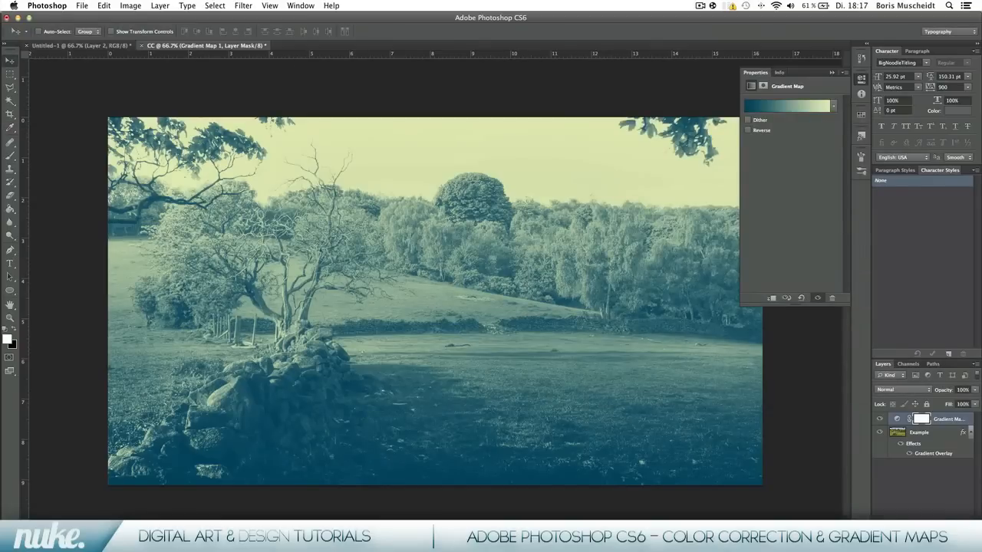
Add an Invert adjustment layer above the gradient map and collapse its properties
{"action": "left_click", "coordinate": [919, 546]}
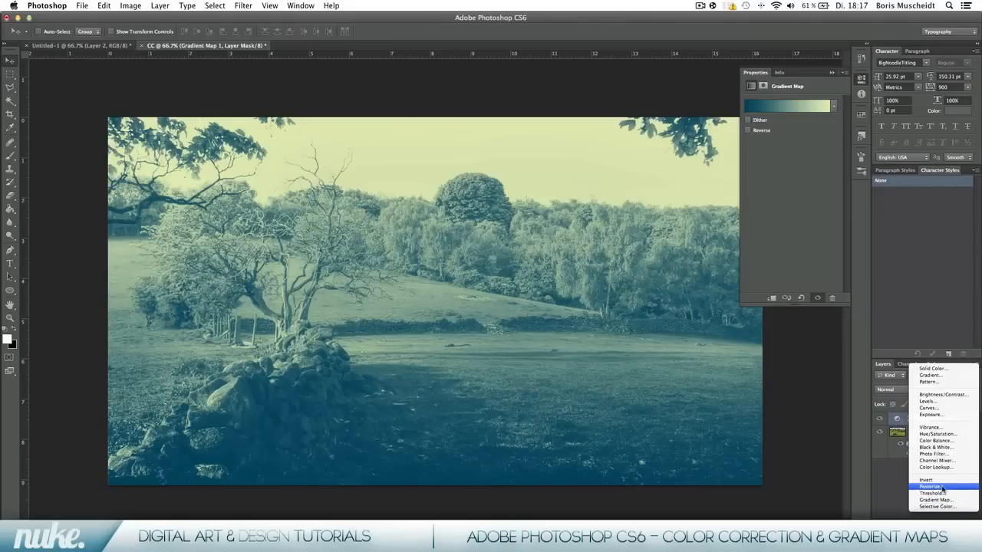
{"action": "left_click", "coordinate": [926, 480]}
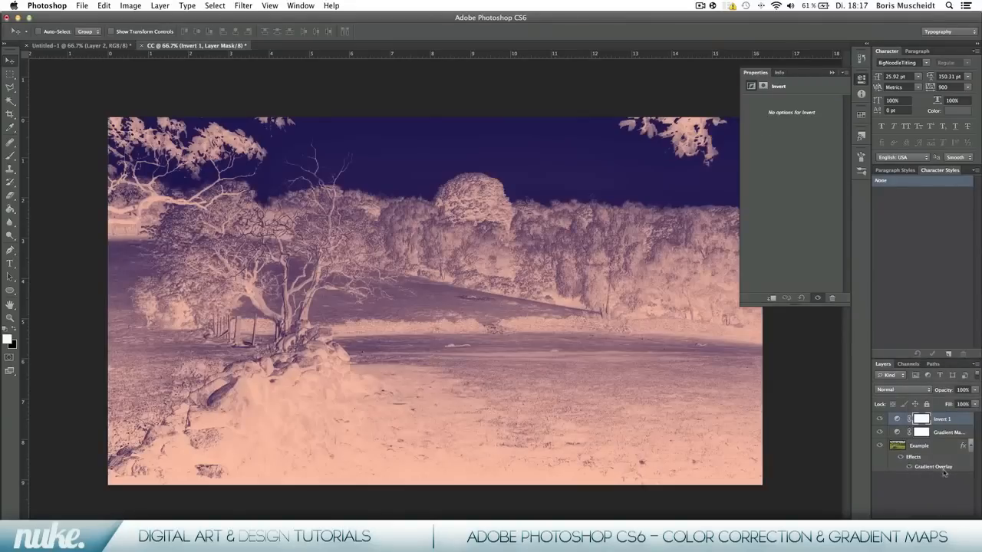
{"action": "left_click", "coordinate": [832, 73]}
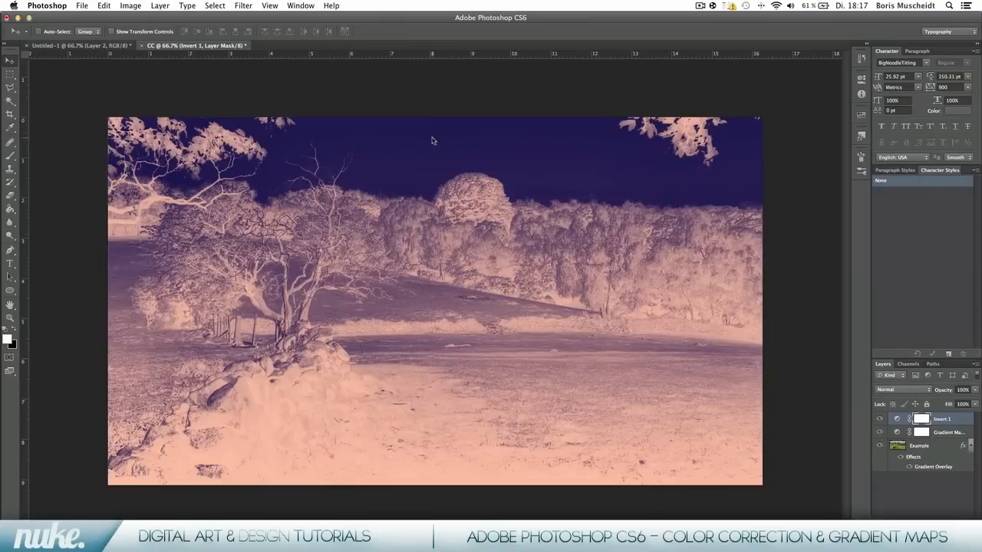
Outline a four-sided polygon stretching from the photo's lower-left corner to its upper-right corner and clear it from the Invert layer's mask
{"action": "left_click", "coordinate": [10, 88]}
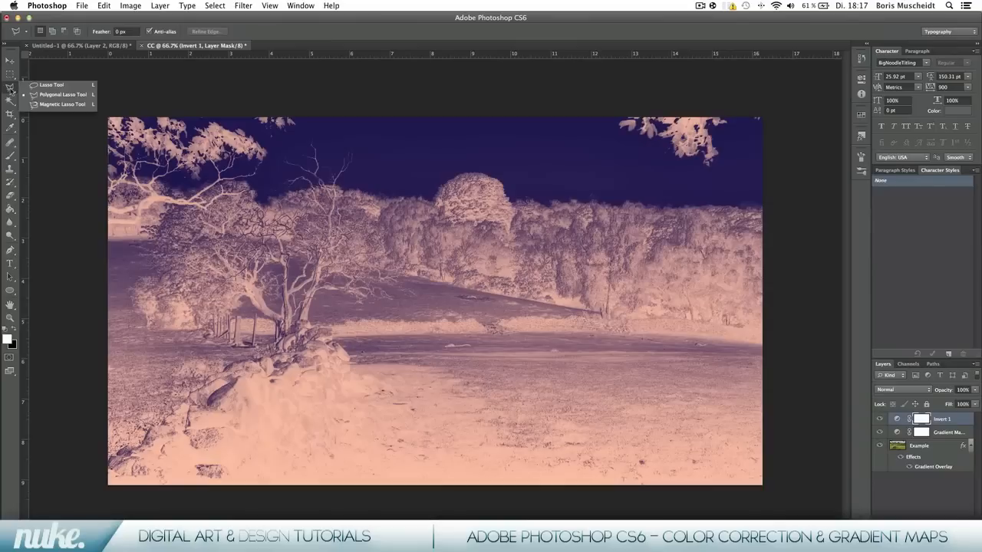
{"action": "left_click", "coordinate": [56, 96]}
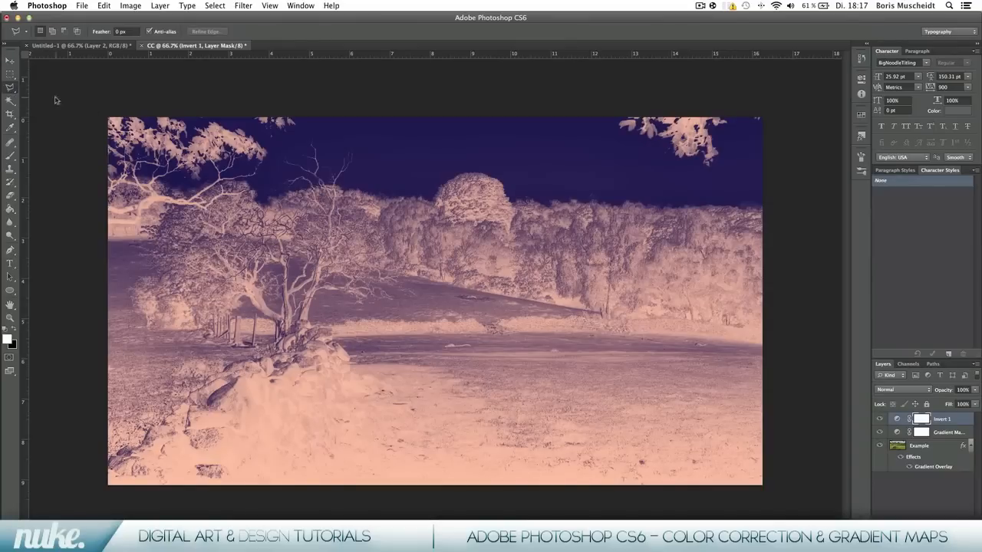
{"action": "left_click", "coordinate": [104, 489]}
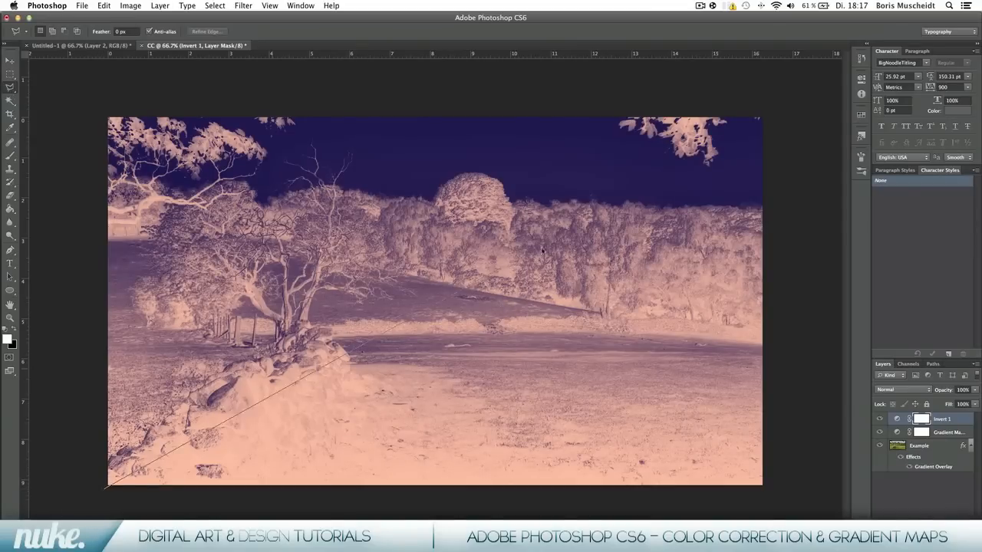
{"action": "left_click", "coordinate": [777, 109]}
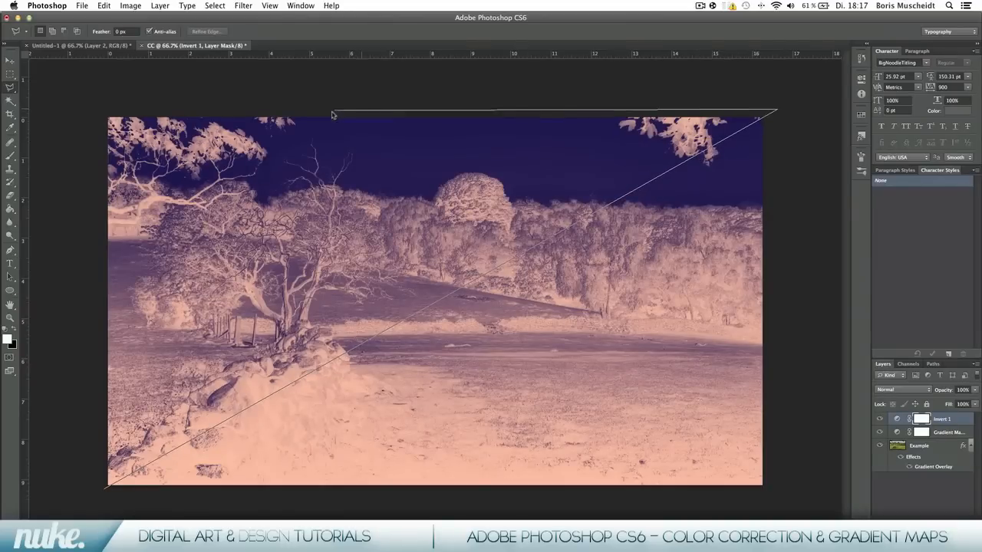
{"action": "left_click", "coordinate": [267, 185]}
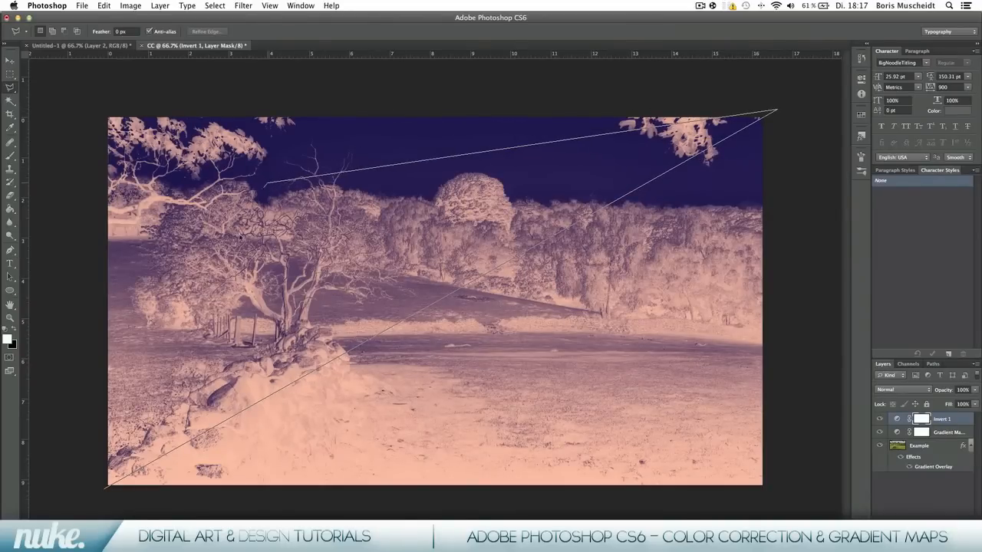
{"action": "left_click", "coordinate": [104, 489]}
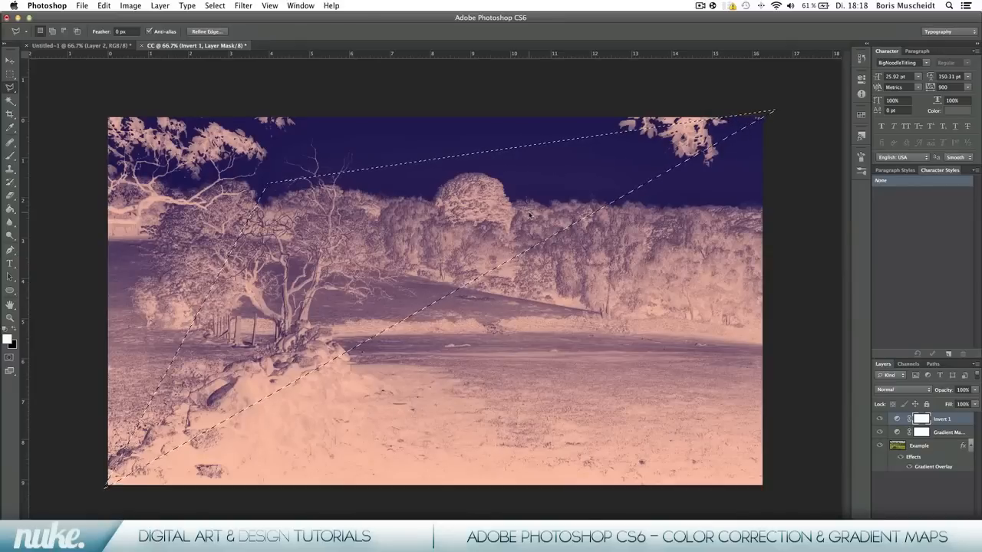
{"action": "key", "text": "BackSpace"}
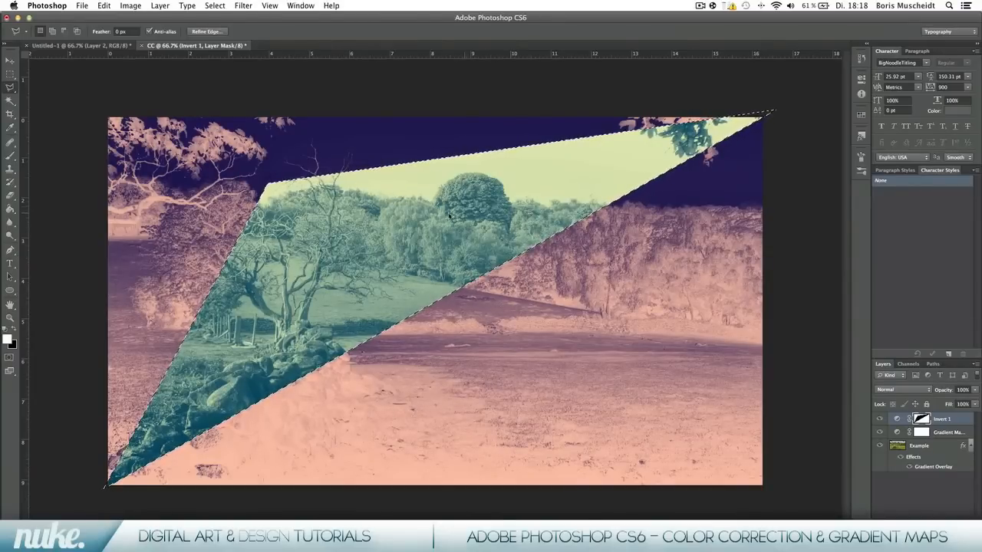
Move the polygon selection over the photo's upper-left corner, clear that area from the Invert mask too, and deselect
{"action": "mouse_move", "coordinate": [475, 268]}
{"action": "left_mouse_down"}
{"action": "mouse_move", "coordinate": [494, 333]}
{"action": "mouse_move", "coordinate": [577, 439]}
{"action": "mouse_move", "coordinate": [645, 380]}
{"action": "mouse_move", "coordinate": [697, 376]}
{"action": "mouse_move", "coordinate": [192, 123]}
{"action": "mouse_move", "coordinate": [173, 100]}
{"action": "mouse_move", "coordinate": [135, 88]}
{"action": "mouse_move", "coordinate": [135, 104]}
{"action": "mouse_move", "coordinate": [124, 95]}
{"action": "left_mouse_up"}
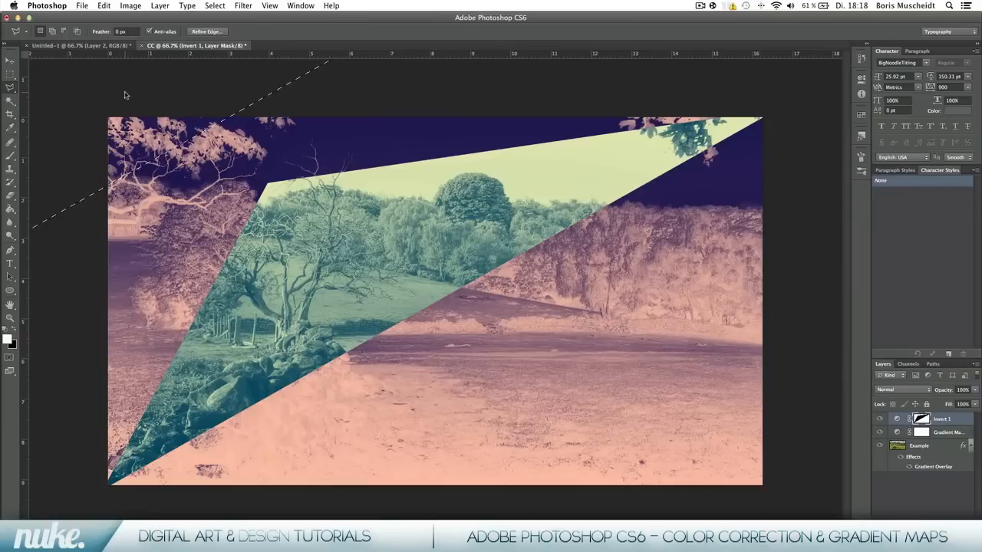
{"action": "key", "text": "BackSpace"}
{"action": "key", "text": "super+d"}
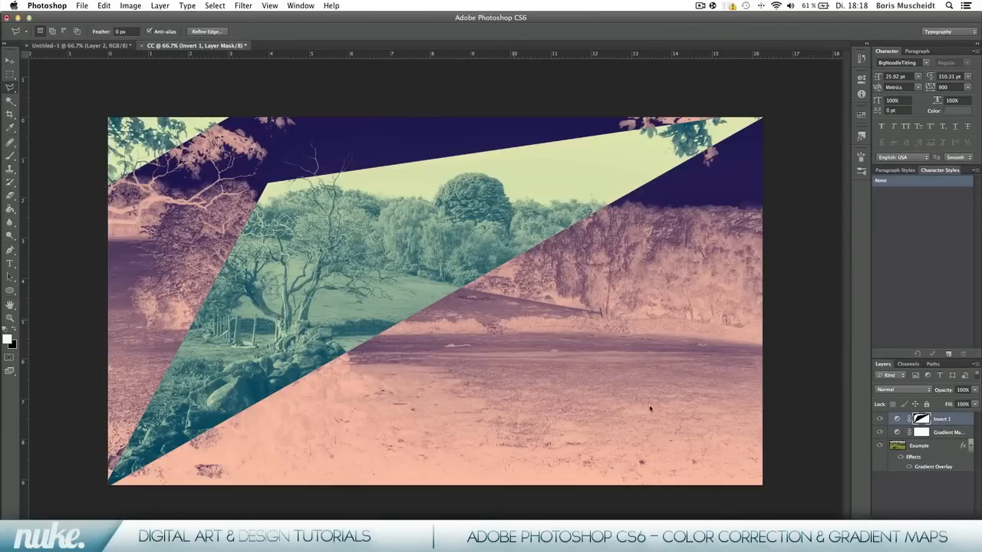
Outline a four-sided polygon over the field in the photo's lower right, clear it from the Invert mask, and deselect
{"action": "left_click", "coordinate": [656, 406]}
{"action": "key", "text": "Escape"}
{"action": "left_click", "coordinate": [715, 274]}
{"action": "left_click", "coordinate": [367, 401]}
{"action": "left_click", "coordinate": [576, 459]}
{"action": "left_click", "coordinate": [750, 306]}
{"action": "key", "text": "super+BackSpace"}
{"action": "key", "text": "super+d"}
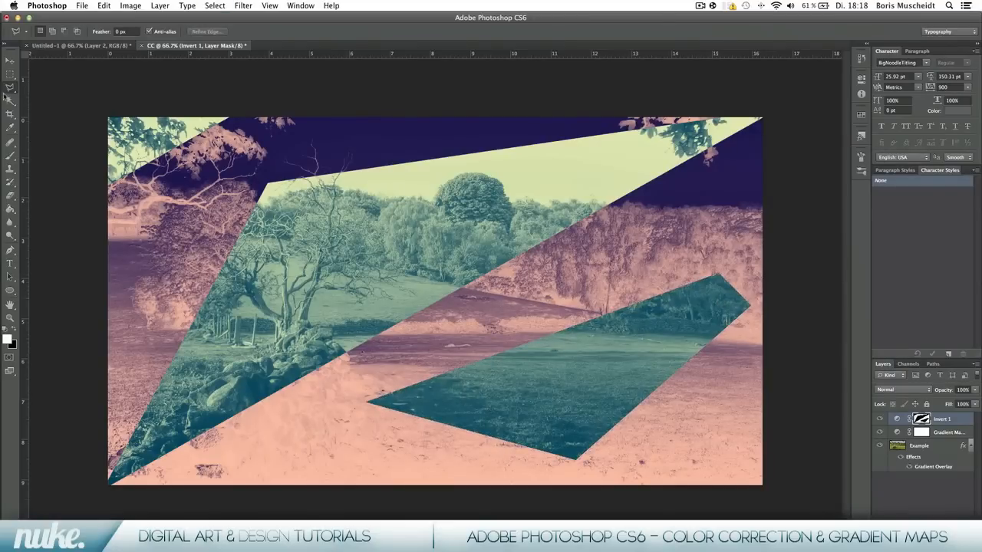
Try scaling the Invert layer's mask shapes down toward the photo's upper-left corner with Free Transform, and undo the transform
{"action": "left_click", "coordinate": [9, 61]}
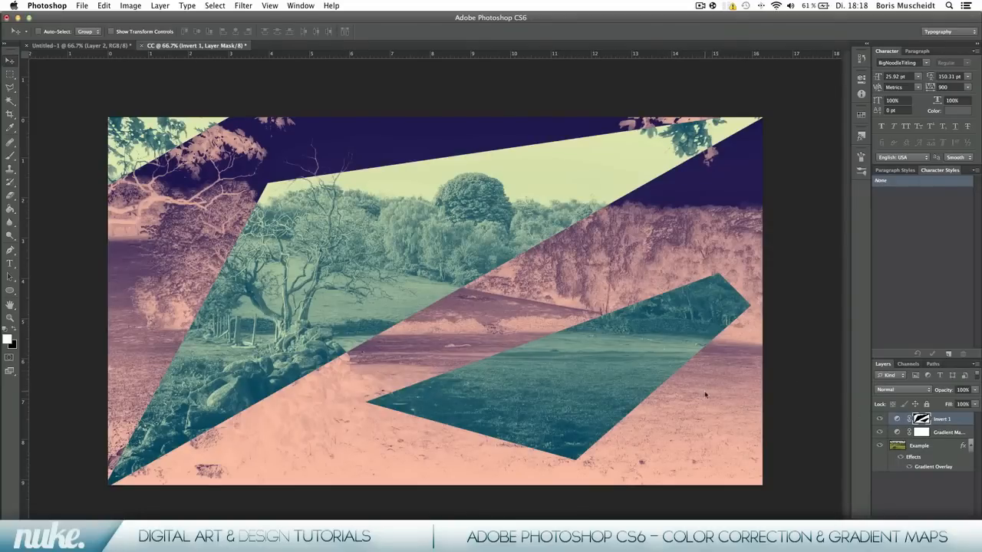
{"action": "key", "text": "super+t"}
{"action": "left_click_drag", "start_coordinate": [764, 486], "coordinate": [664, 421]}
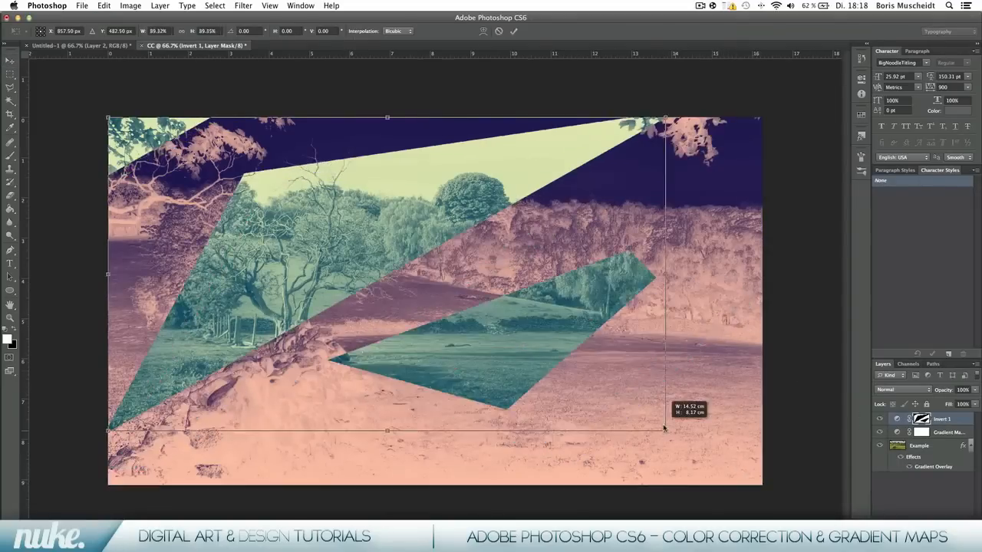
{"action": "key", "text": "Return"}
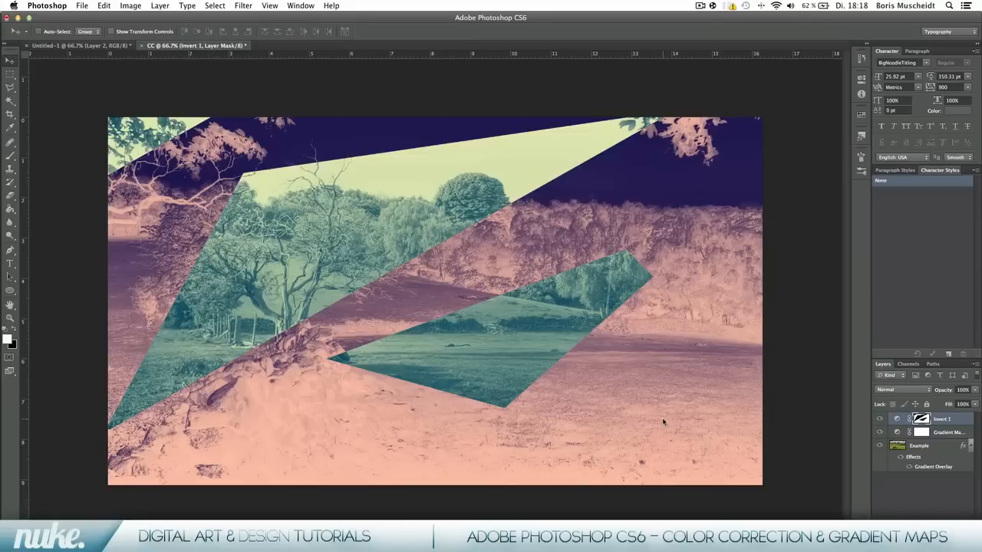
{"action": "key", "text": "super+z"}
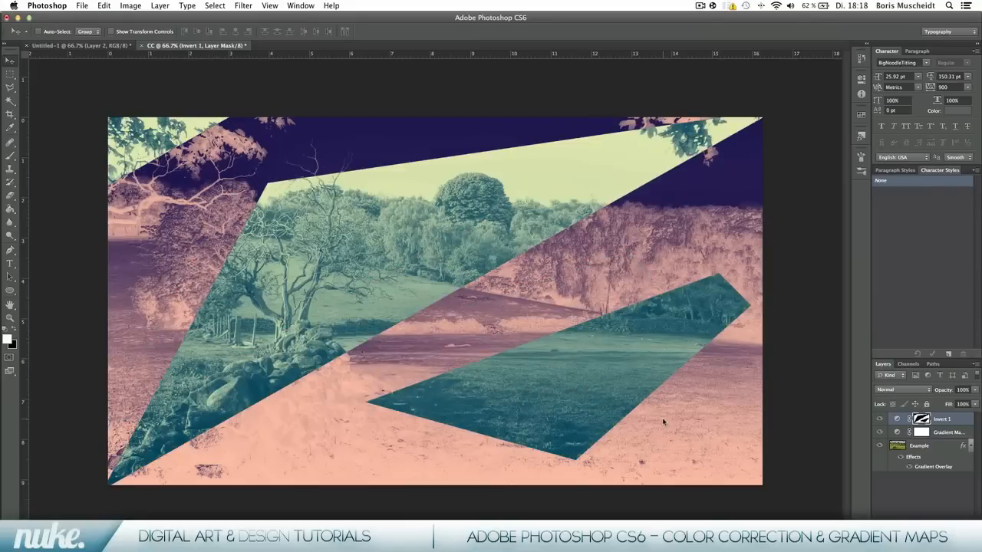
Add a Drop Shadow effect to the Invert layer with a size of 46 px
{"action": "right_click", "coordinate": [947, 422]}
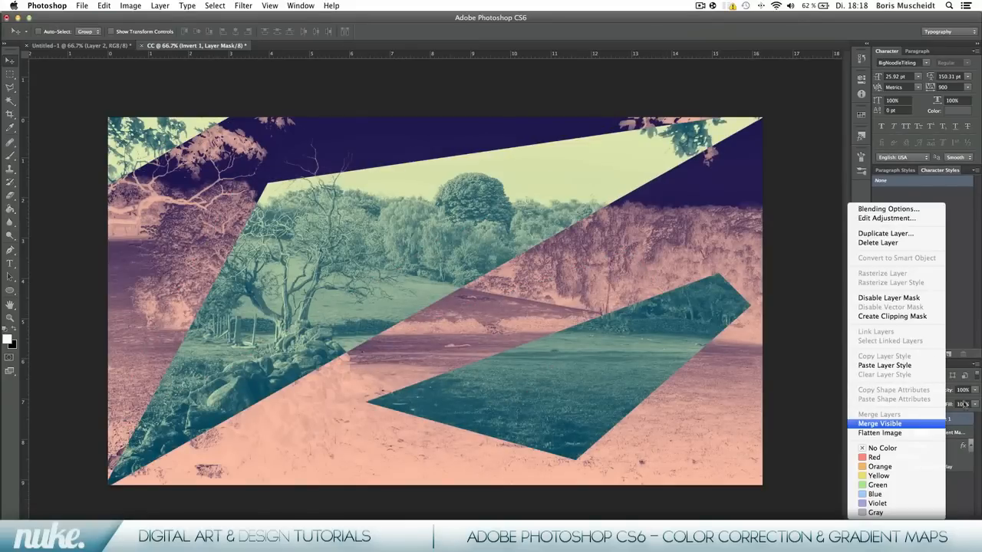
{"action": "left_click", "coordinate": [918, 210]}
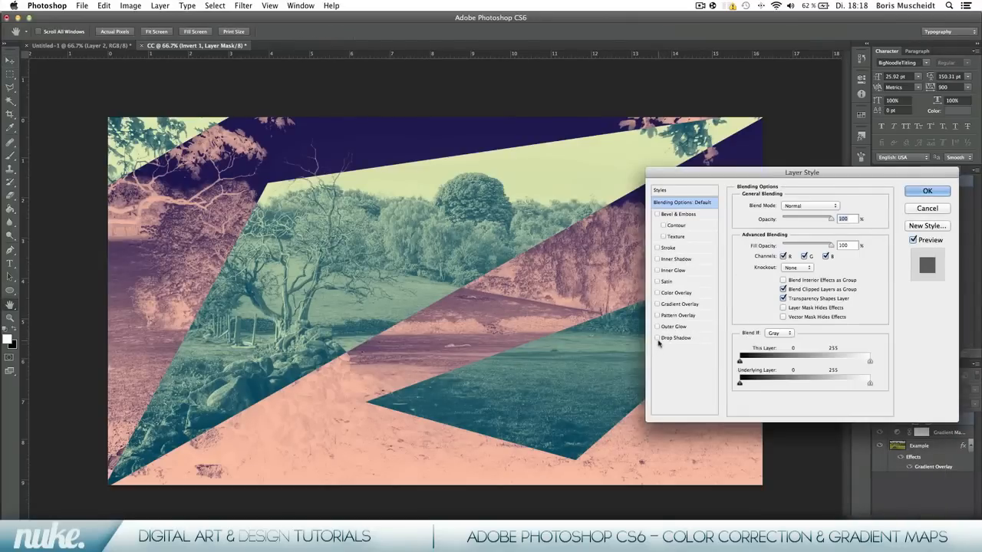
{"action": "left_click", "coordinate": [660, 339]}
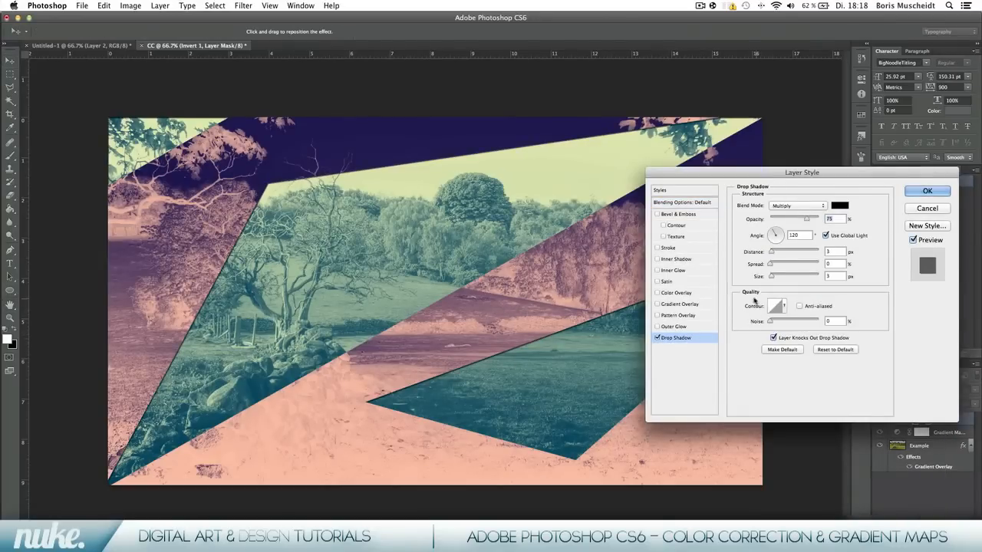
{"action": "left_click_drag", "start_coordinate": [772, 277], "coordinate": [782, 279]}
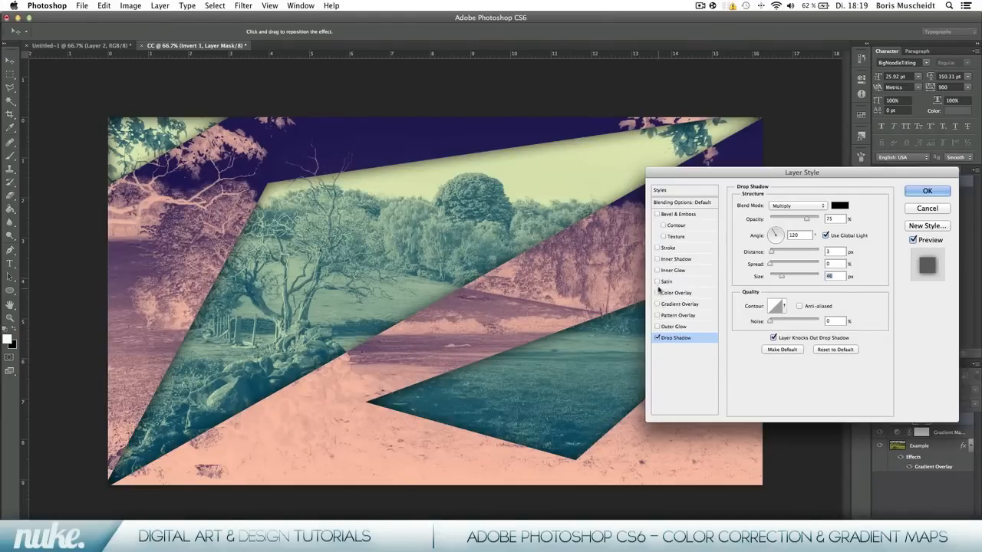
Add an Inner Shadow effect with a size of 40 px to the Invert layer and accept the layer style
{"action": "left_click", "coordinate": [656, 259]}
{"action": "left_click", "coordinate": [675, 259]}
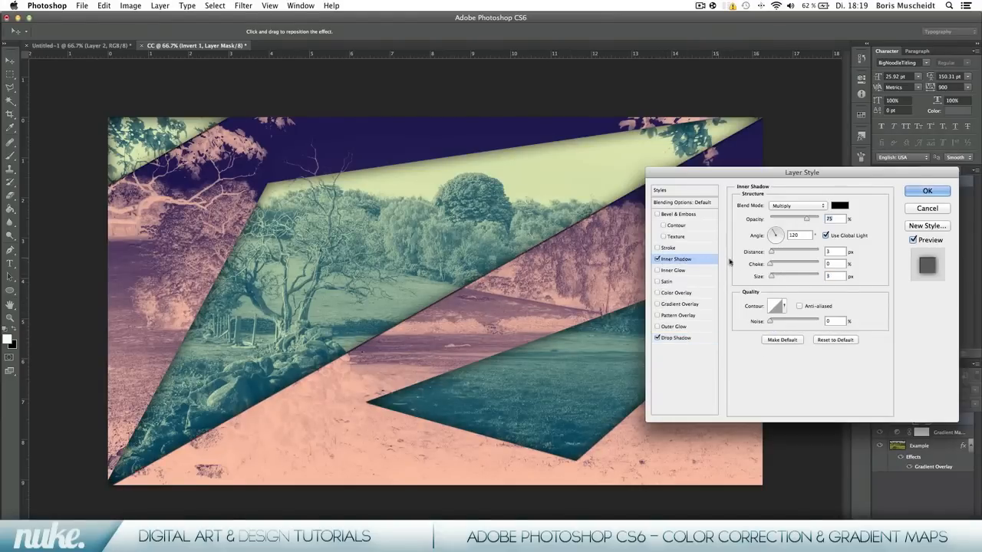
{"action": "left_click_drag", "start_coordinate": [771, 276], "coordinate": [781, 279]}
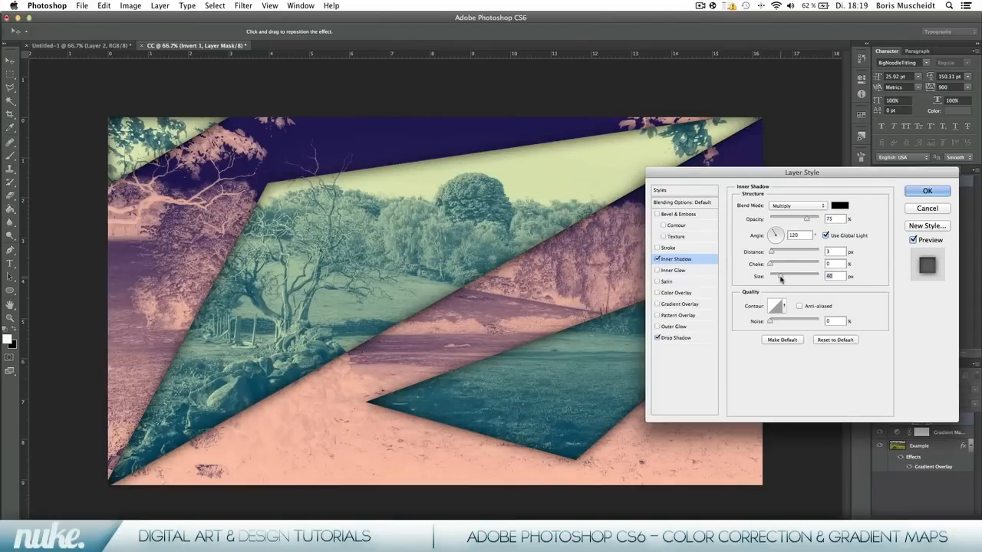
{"action": "left_click_drag", "start_coordinate": [813, 172], "coordinate": [763, 148]}
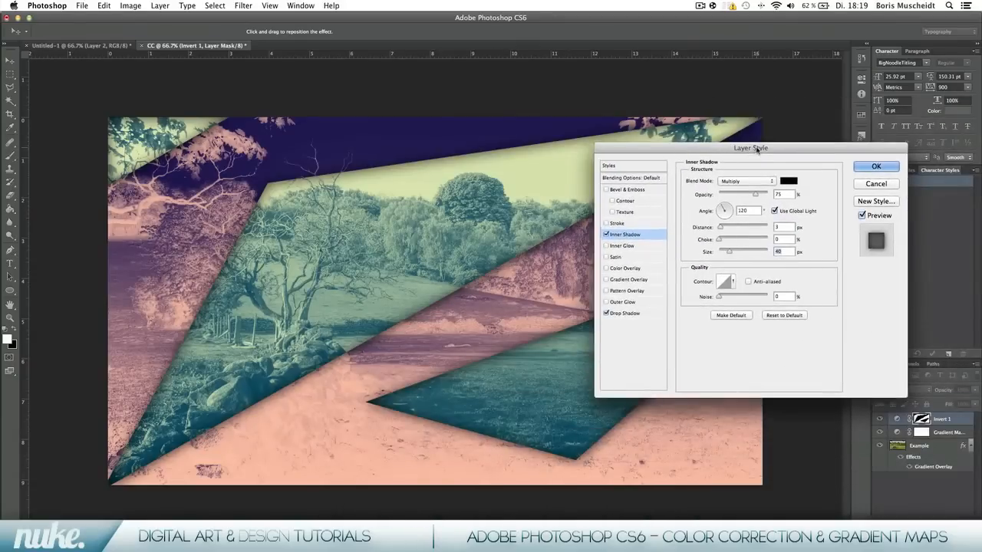
{"action": "left_click", "coordinate": [879, 167]}
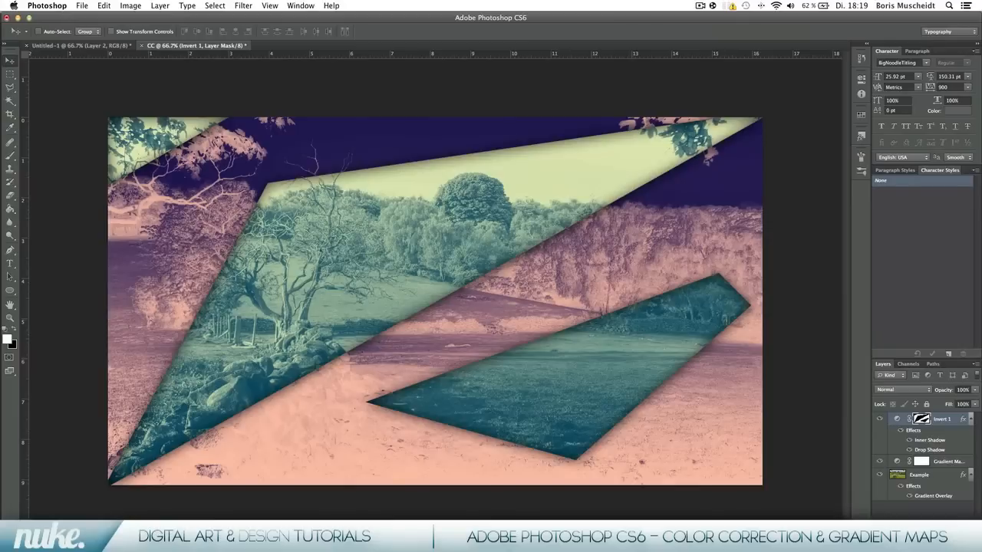
Add a Curves adjustment layer on top, lower the shadows at input 69 to output 51, raise the highlights to output 206, and collapse its properties
{"action": "left_click", "coordinate": [919, 545]}
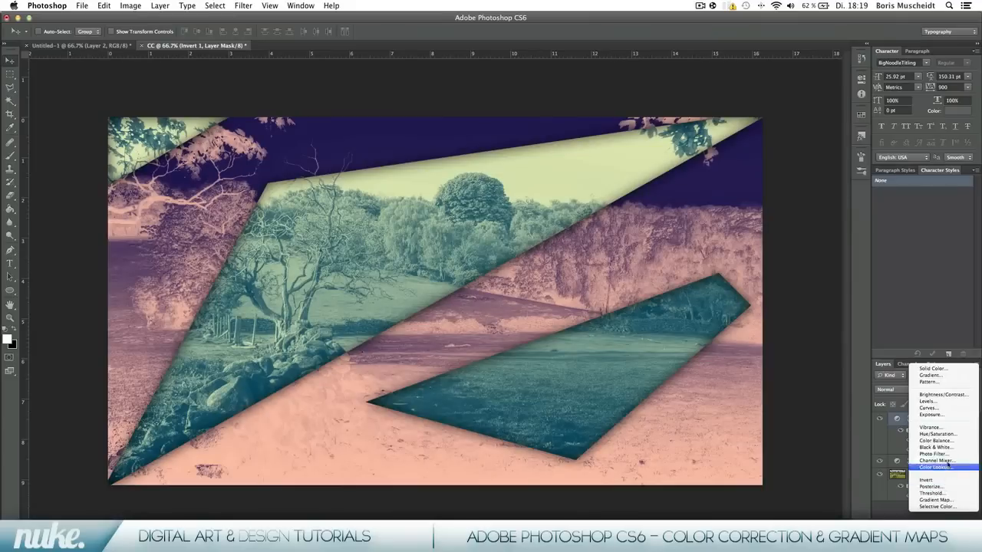
{"action": "left_click", "coordinate": [932, 407]}
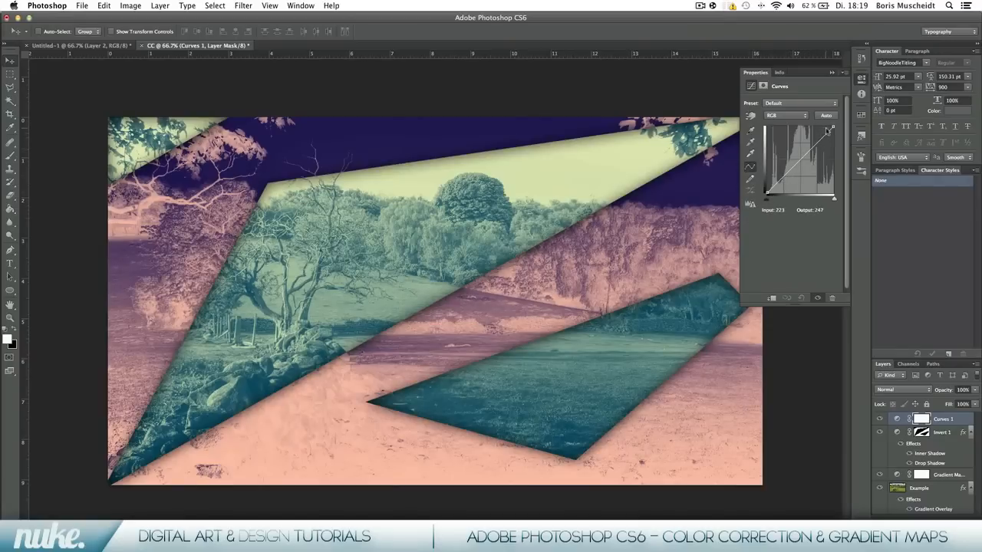
{"action": "left_click_drag", "start_coordinate": [783, 178], "coordinate": [785, 181]}
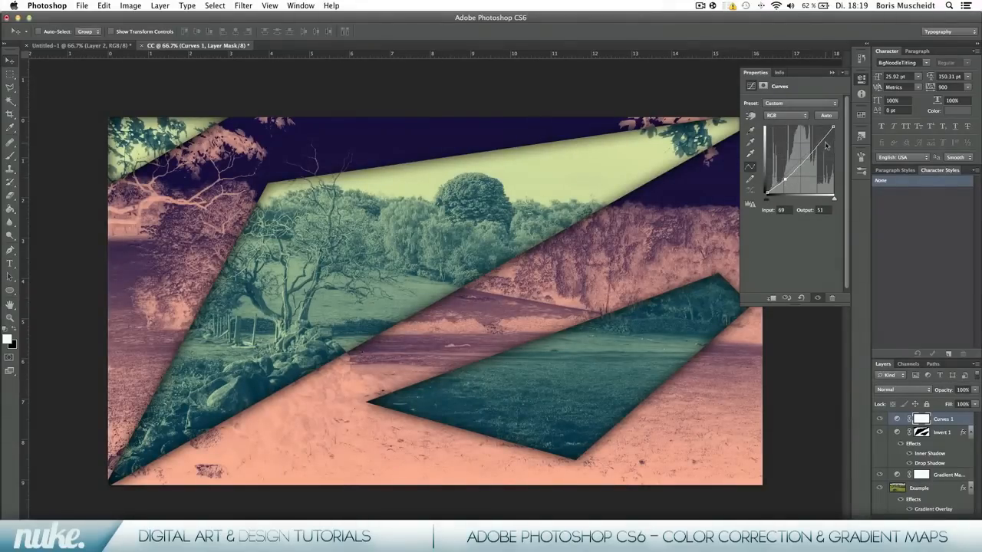
{"action": "left_click_drag", "start_coordinate": [824, 146], "coordinate": [819, 141]}
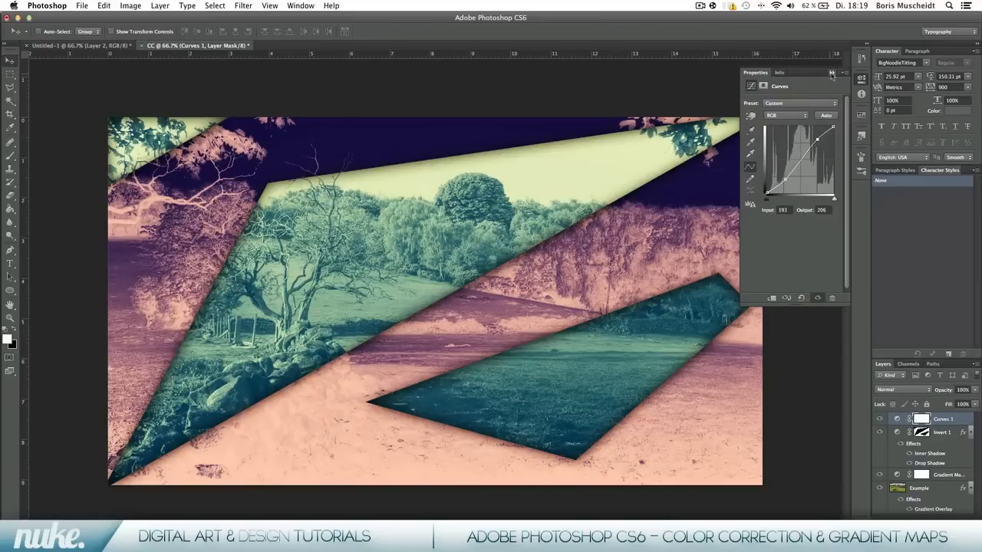
{"action": "left_click", "coordinate": [832, 74]}
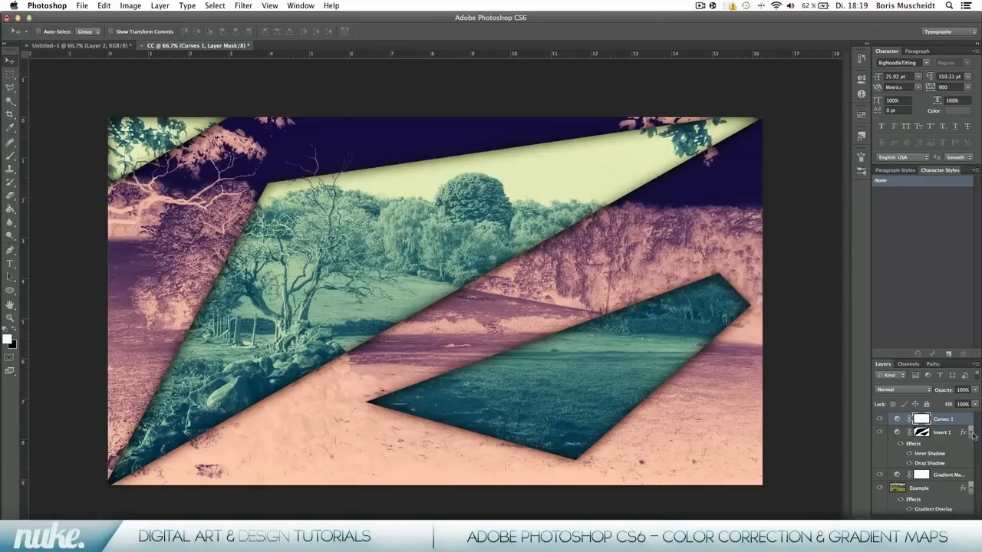
Collapse the effects lists of the Invert and Example layers and target the Curves layer's adjustment instead of its mask
{"action": "left_click", "coordinate": [973, 433]}
{"action": "left_click", "coordinate": [973, 460]}
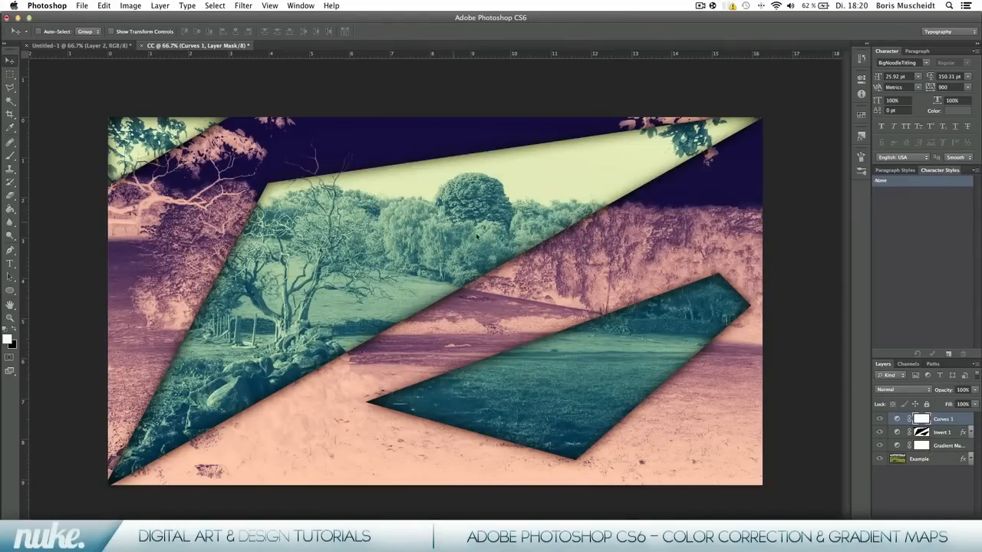
{"action": "left_click", "coordinate": [896, 419]}
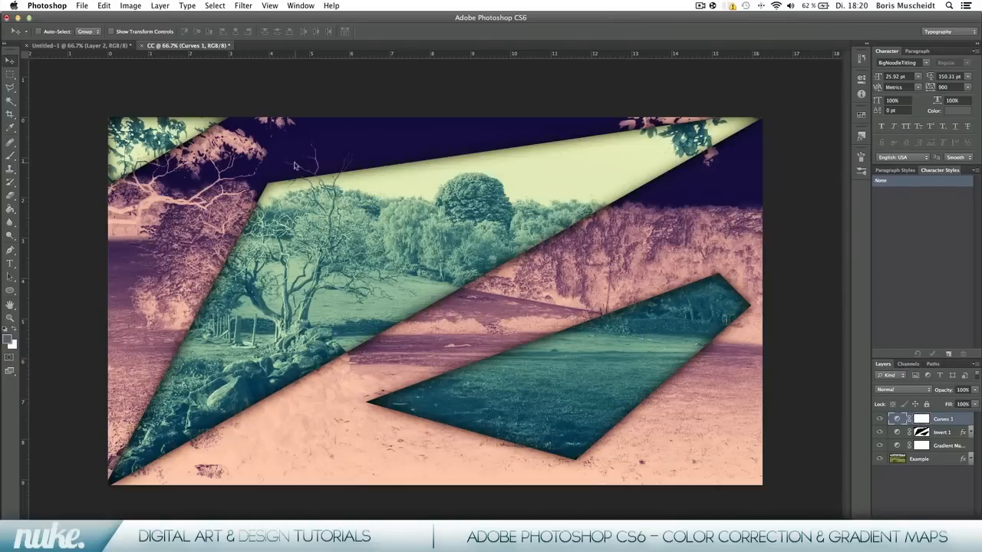